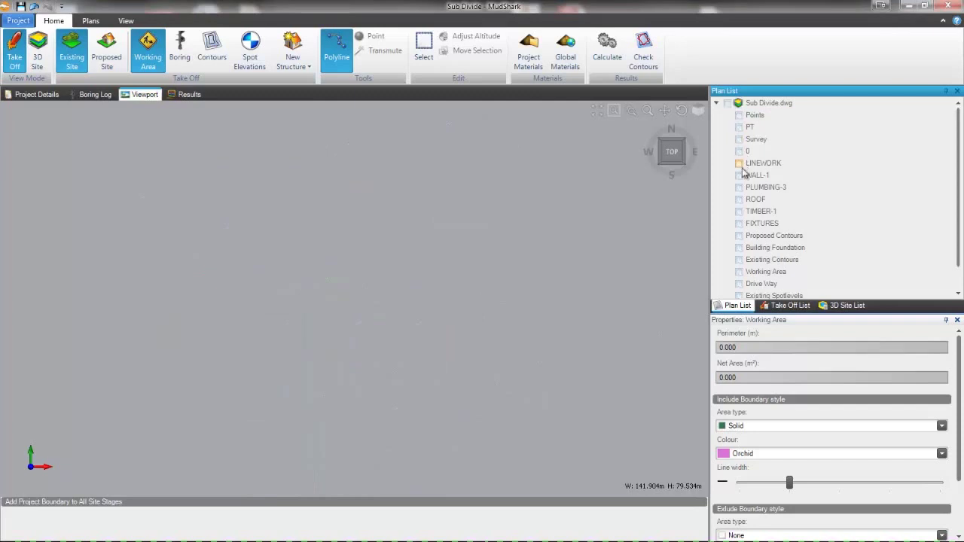
- Show the Building Foundation, Existing Contours, Working Area and Drive Way layers of the Sub Divide.dwg plan
left_click(739, 247)
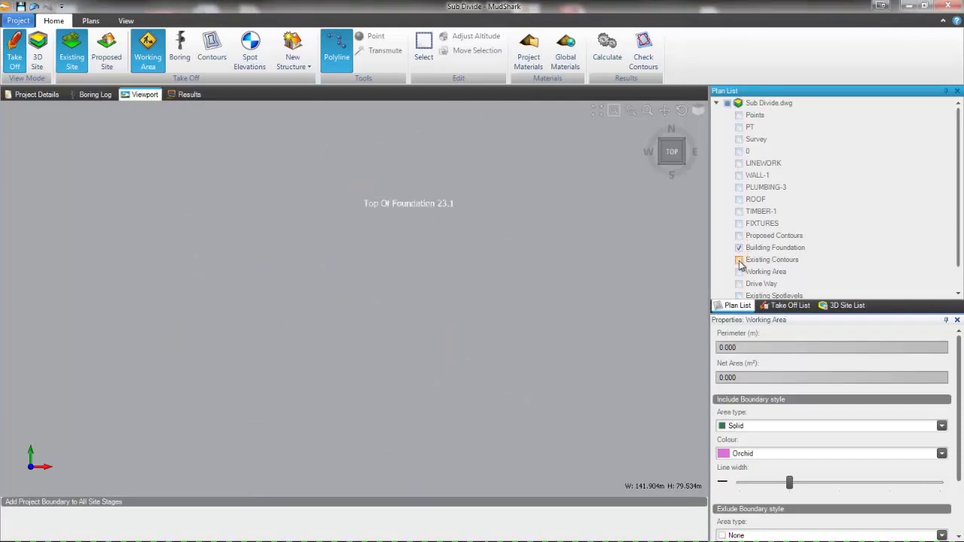
left_click(739, 260)
left_click(739, 272)
left_click(739, 284)
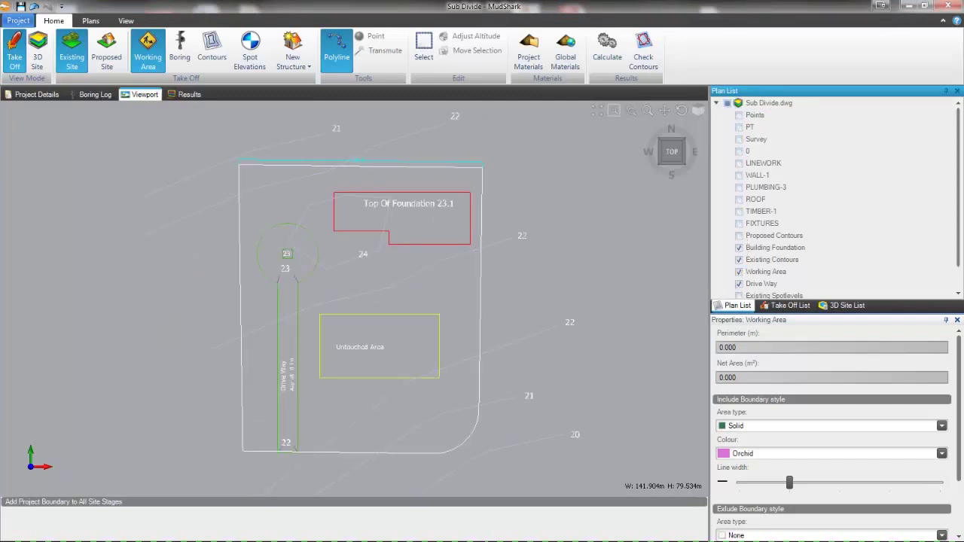
- Trace the working area's include boundary along the white site outline, with an arc around the rounded southeast corner
left_click(238, 165)
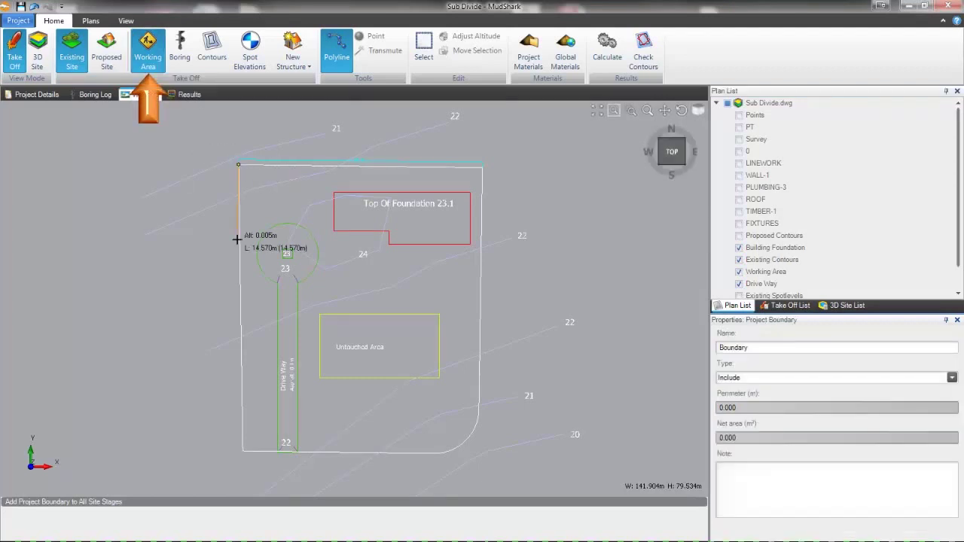
left_click(242, 451)
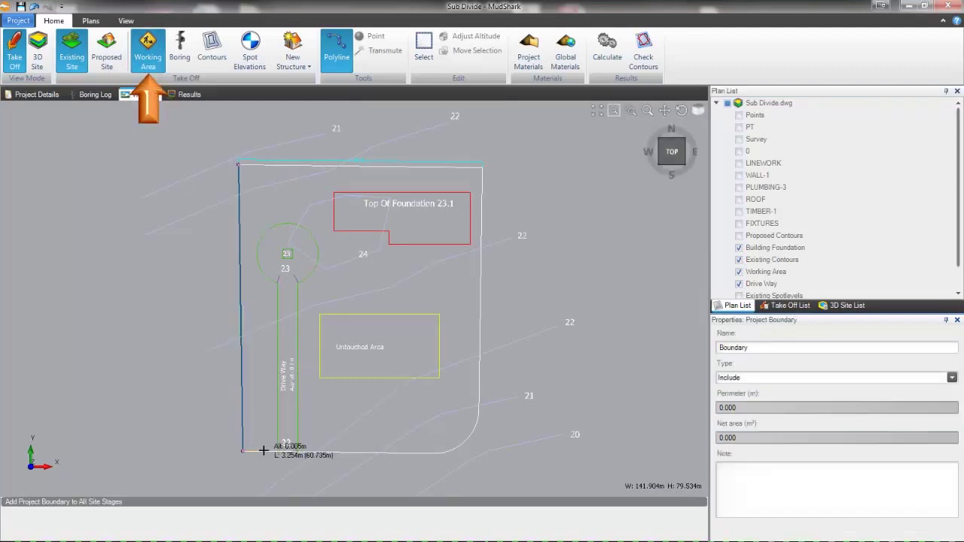
left_click(443, 452)
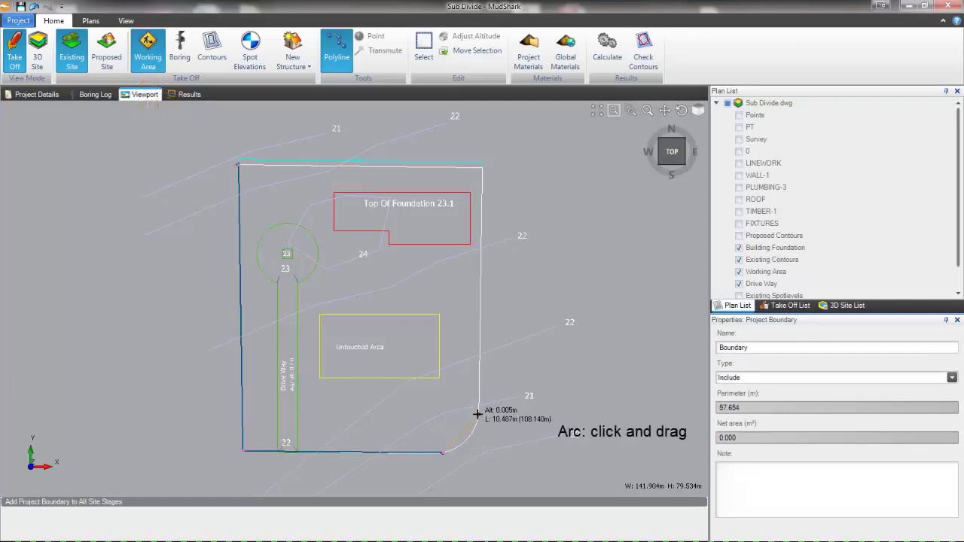
left_click_drag(478, 414, 475, 428)
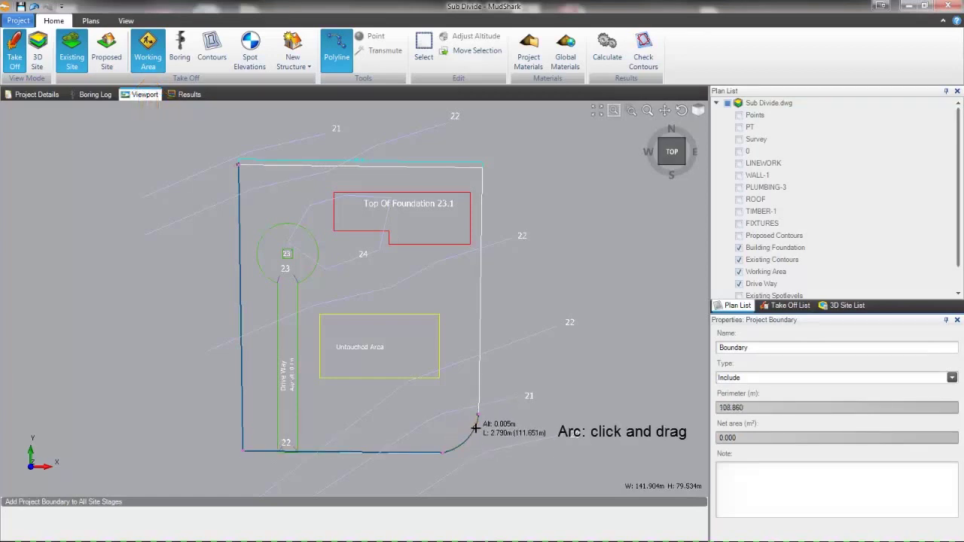
left_click(482, 168)
right_click(535, 165)
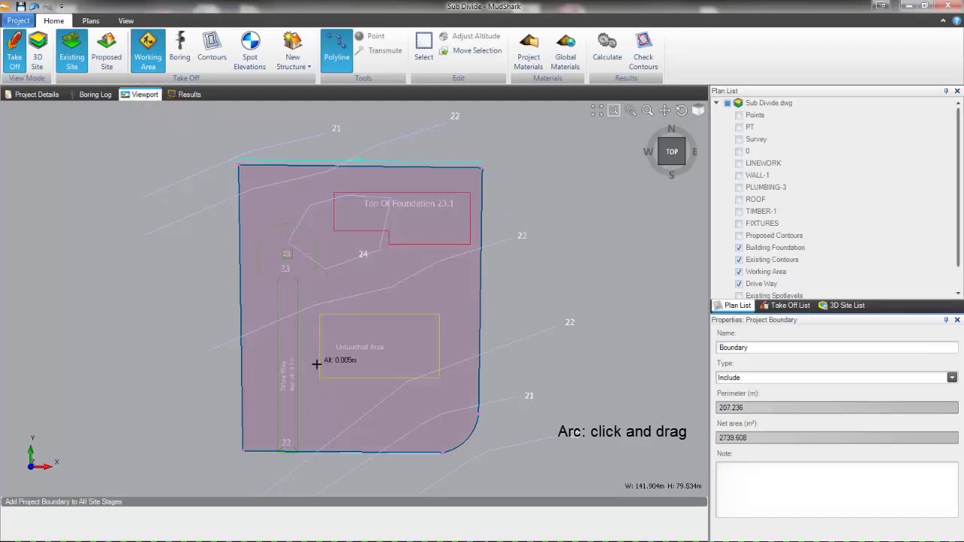
- Trace an exclude boundary around the four corners of the Untouched Area rectangle inside the working area
scroll(316, 362, "up", 1)
left_click(320, 296)
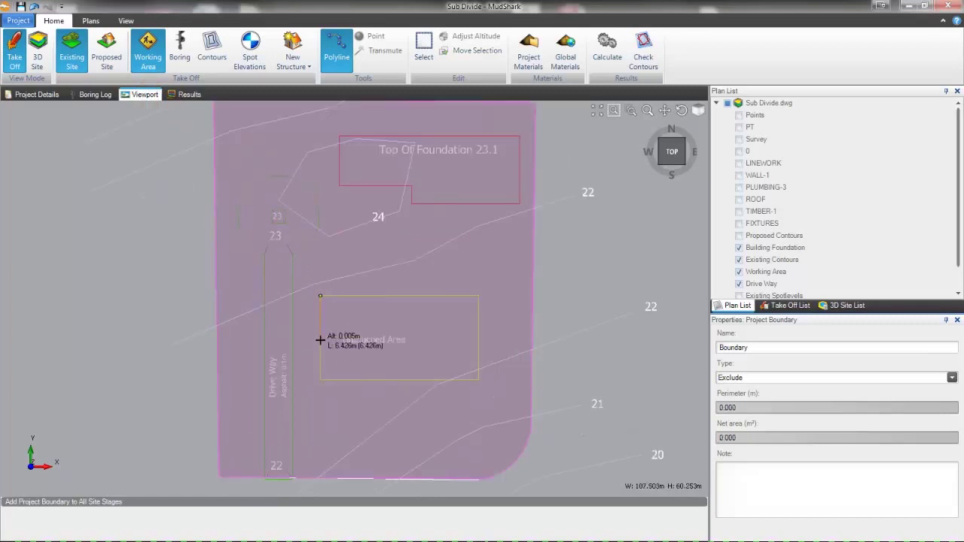
left_click(320, 379)
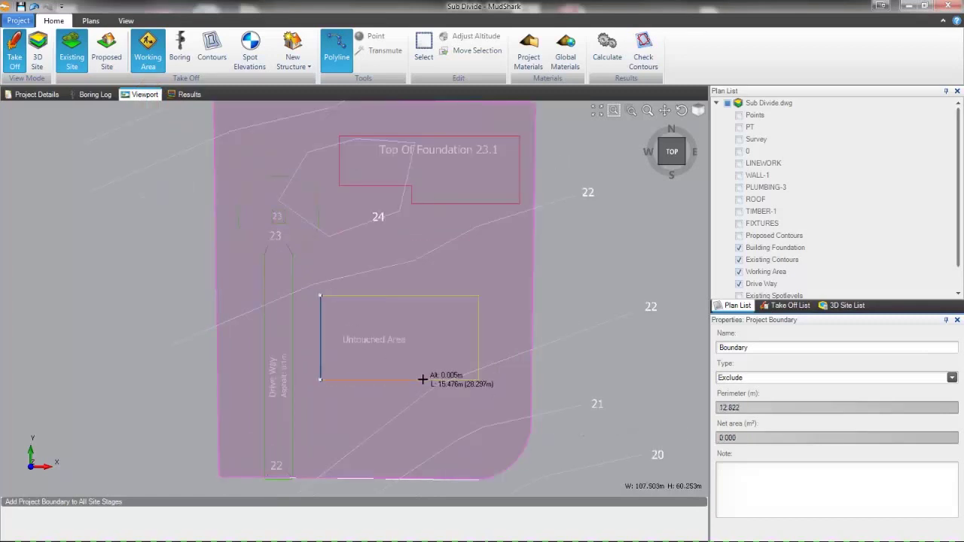
left_click(478, 379)
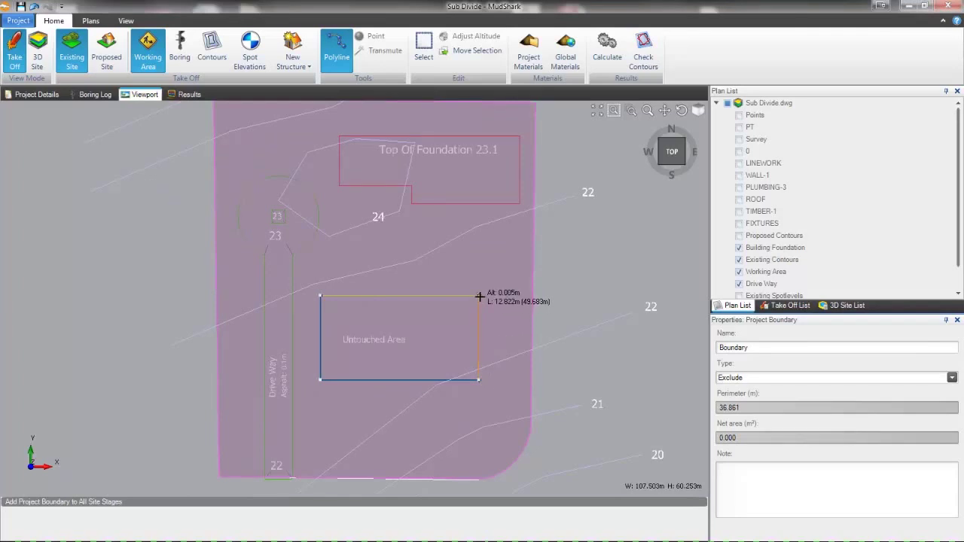
double_click(478, 296)
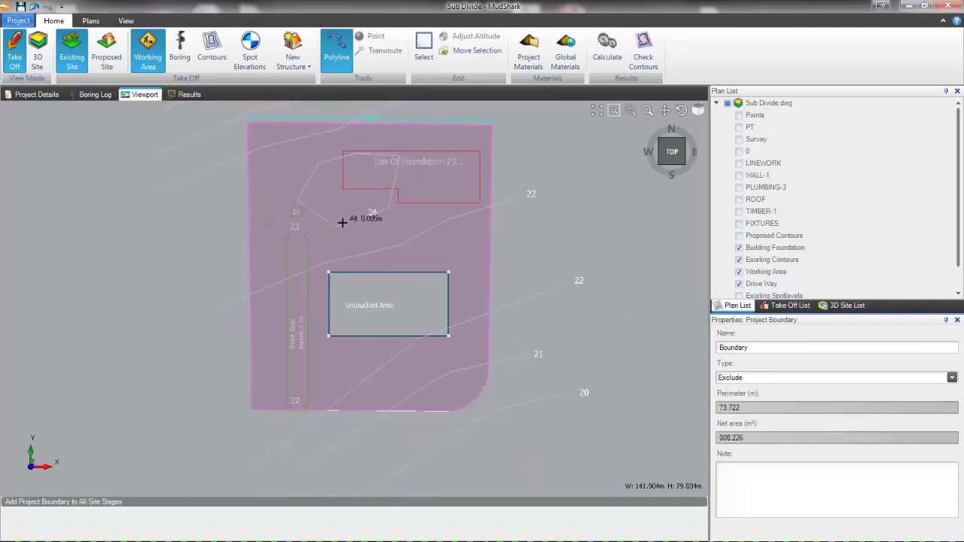
- Transmute the whole Existing Contours plan layer into existing site contours and display them in the take-off list
scroll(345, 253, "down", 2)
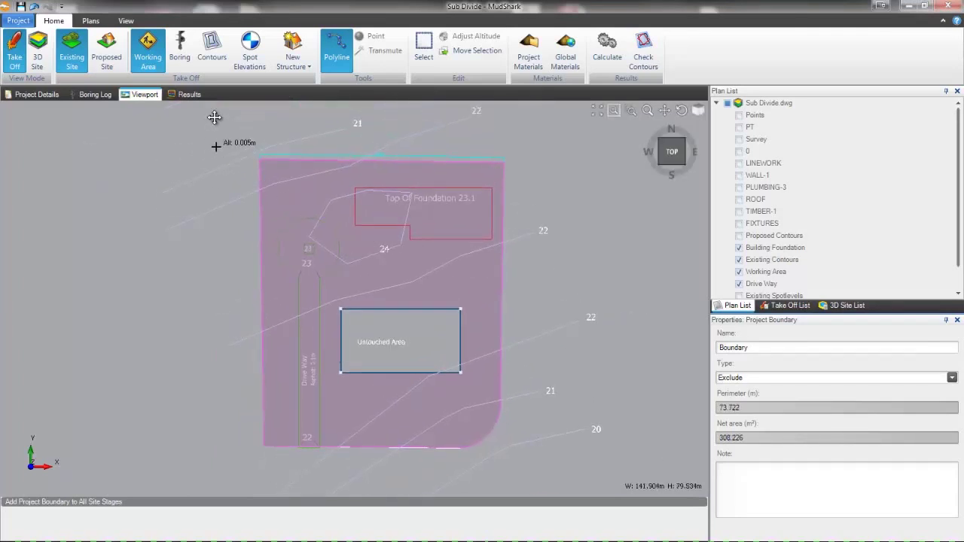
left_click(212, 61)
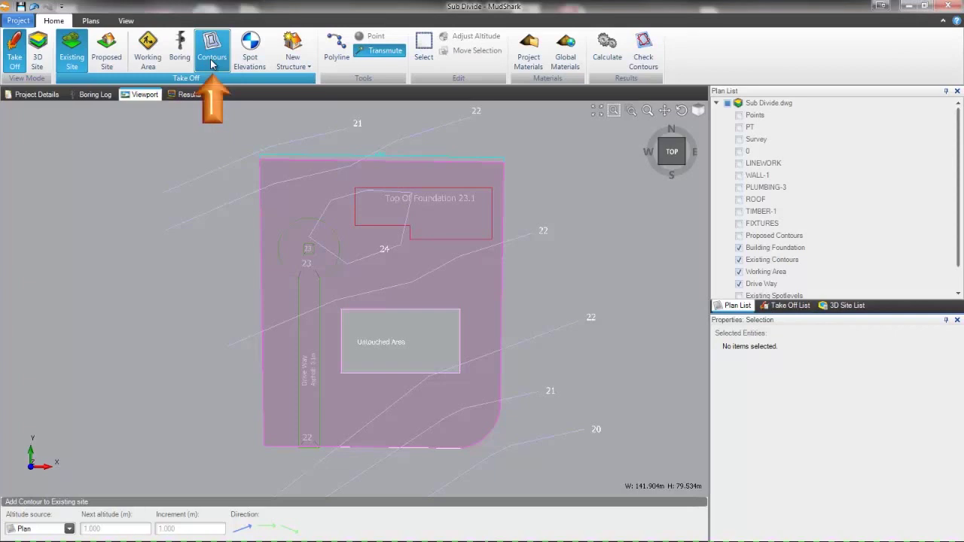
left_click(774, 260)
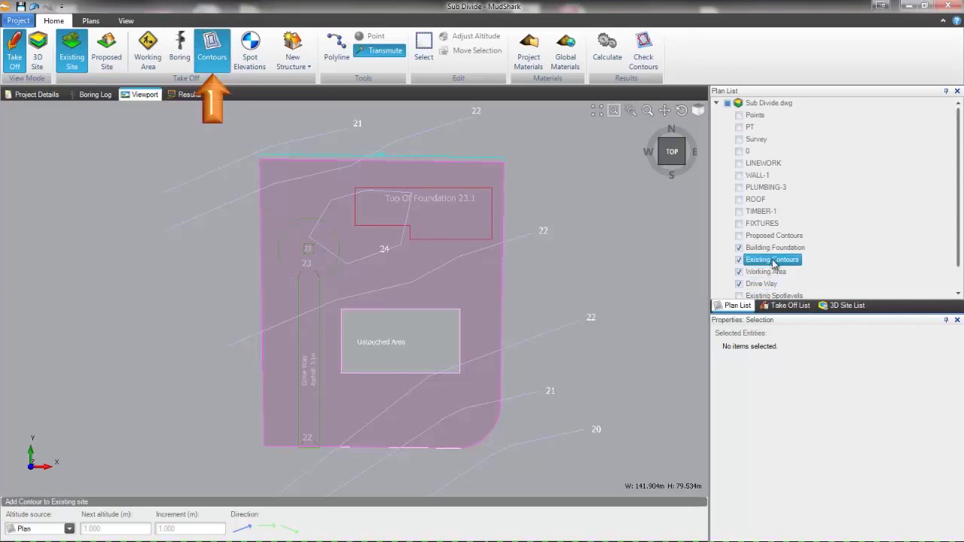
left_click(774, 263)
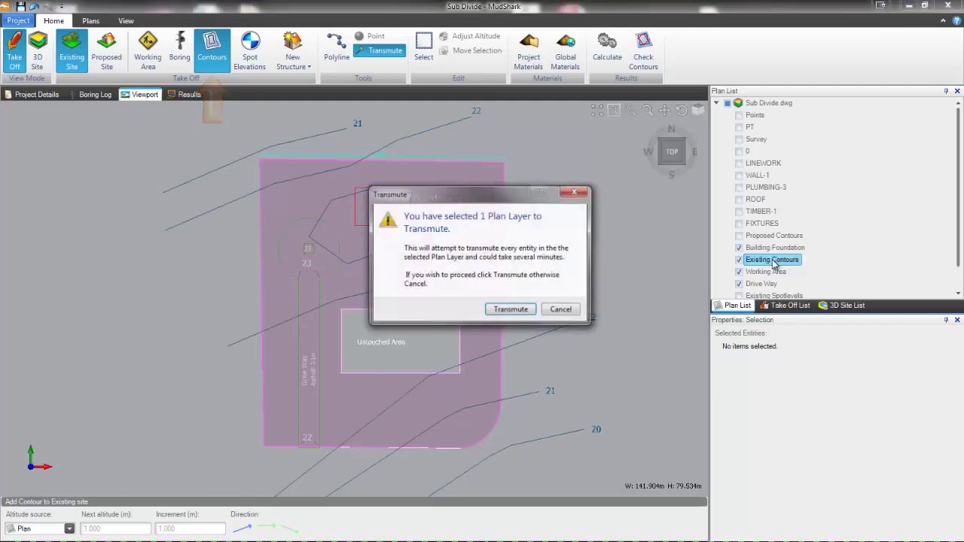
left_click(512, 311)
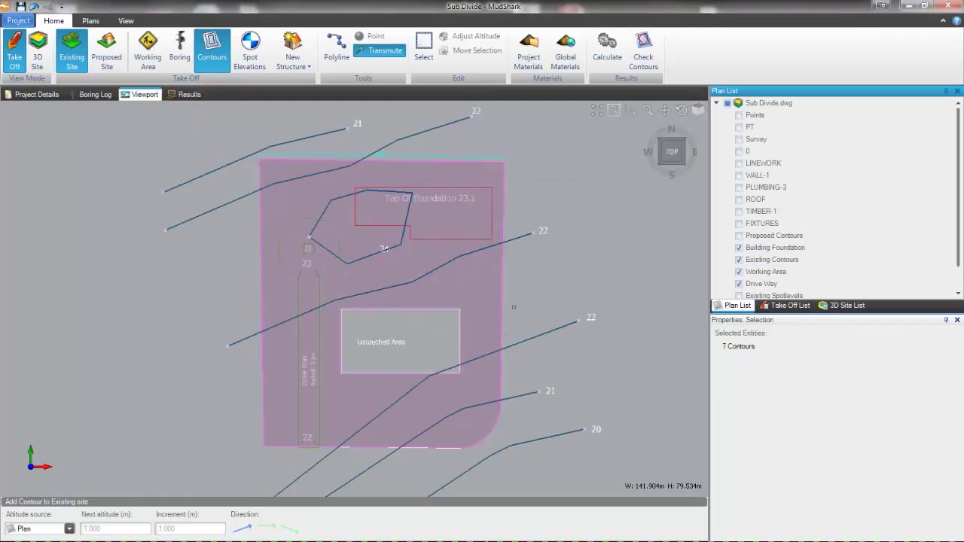
left_click(786, 306)
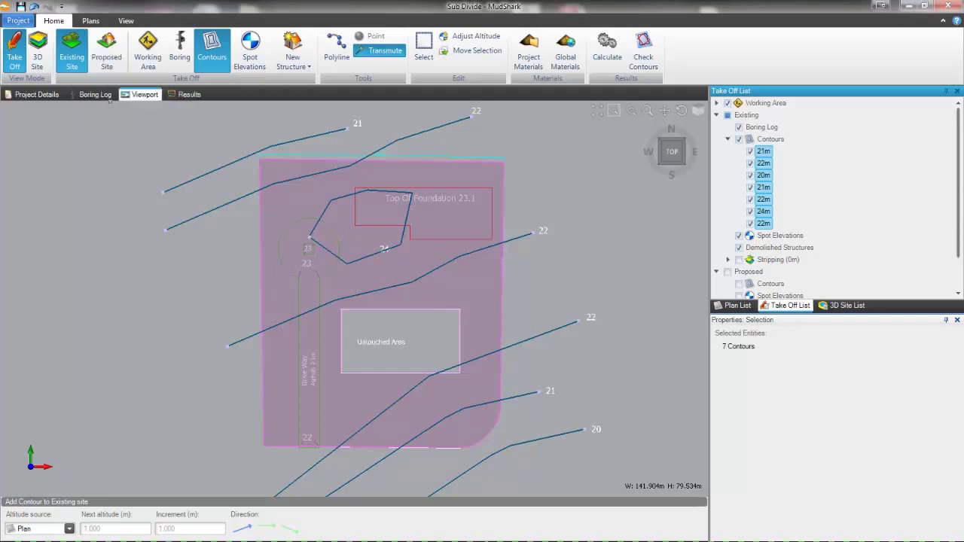
- Create a proposed-site structure named Top of Foundation with starting altitude 23.1 m and Concrete slab as its material
left_click(113, 53)
left_click(293, 47)
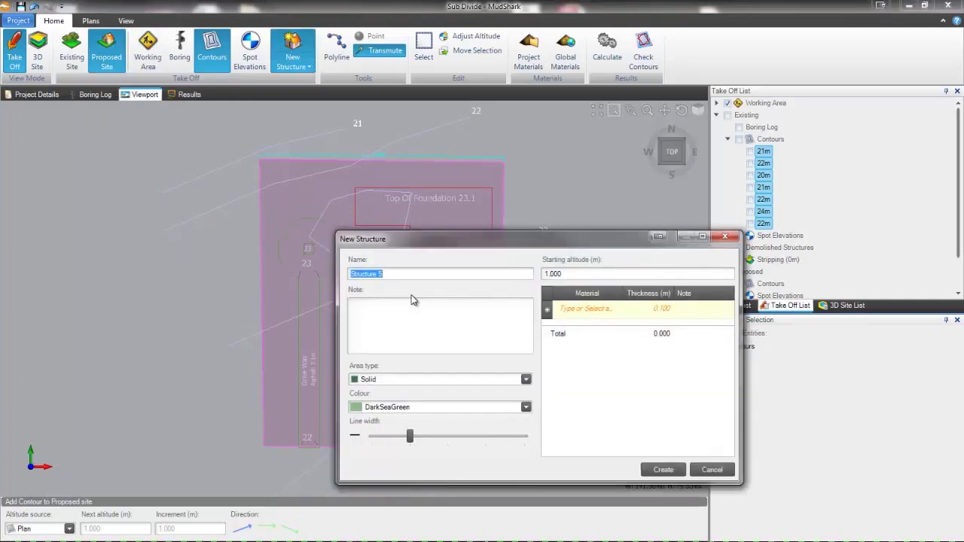
type("Top of Foundation")
left_click(588, 274)
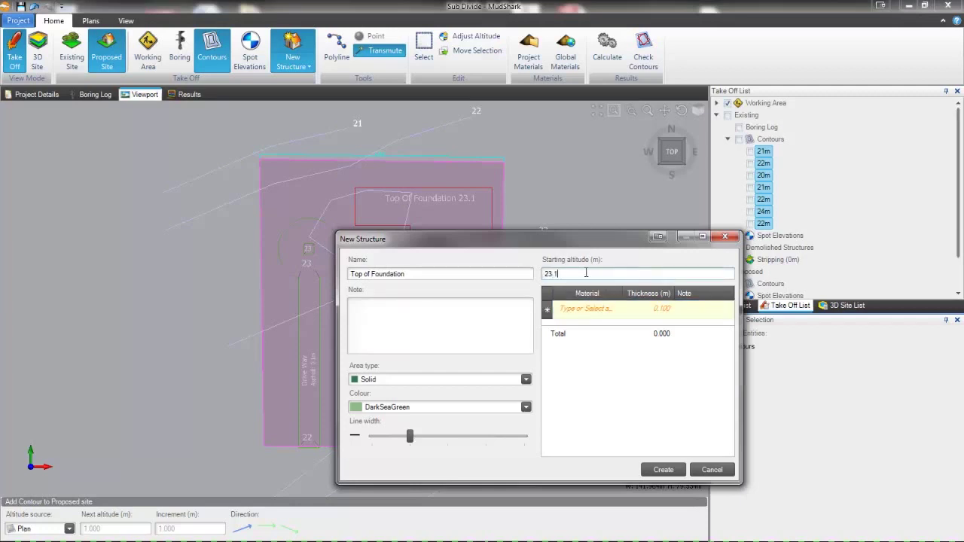
type("23.1")
left_click(595, 308)
left_click(616, 310)
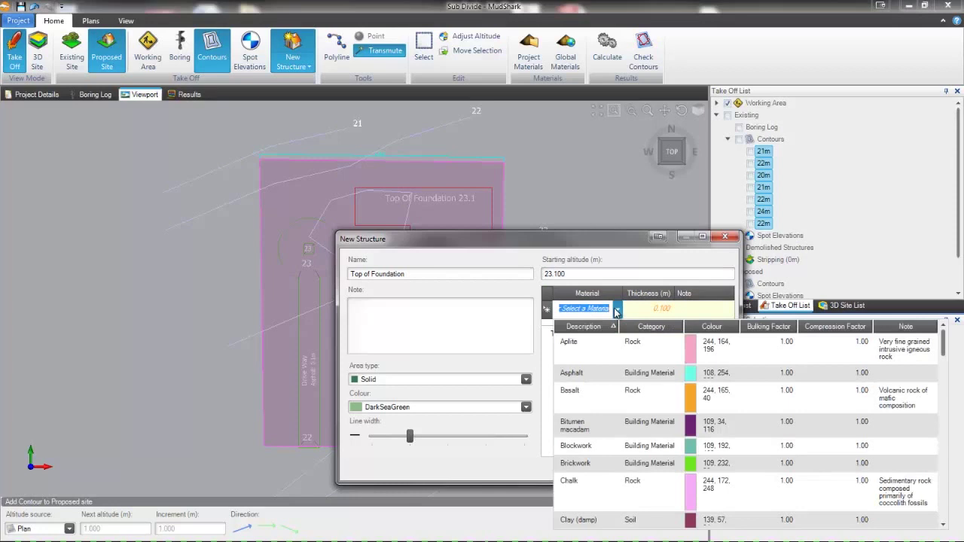
type("Concrete blinding")
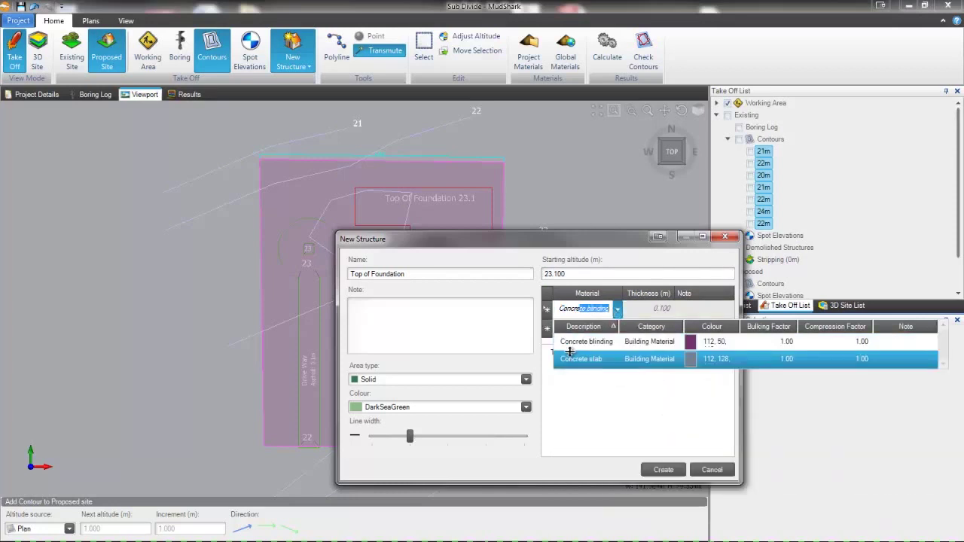
left_click(580, 359)
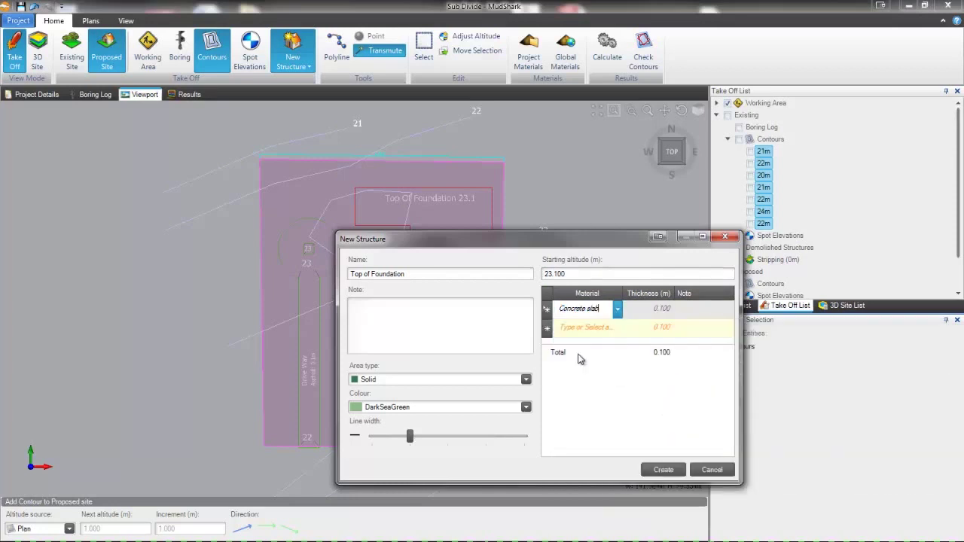
left_click(673, 471)
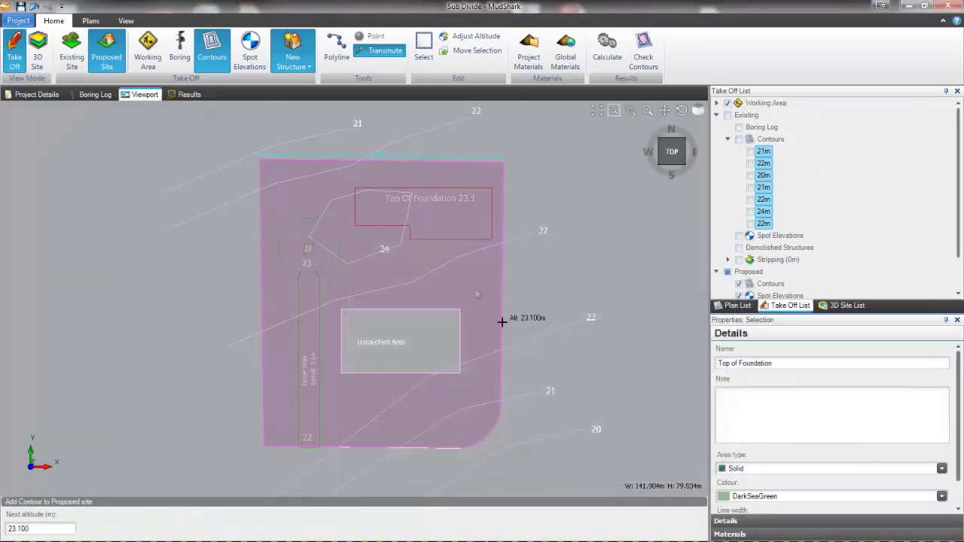
- Trace the Top of Foundation structure boundary along the six corners of the red L-shaped foundation outline
left_click(355, 187)
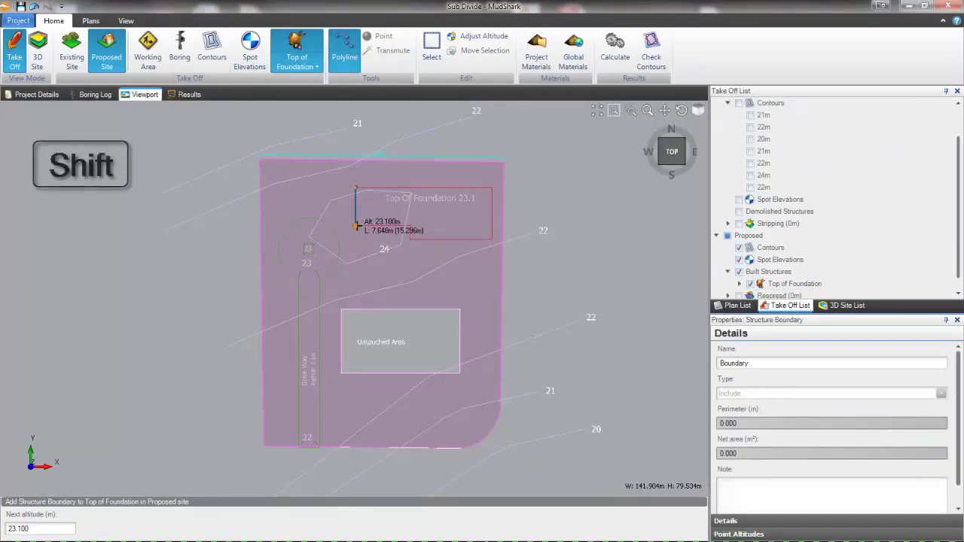
left_click(356, 225)
left_click(410, 225)
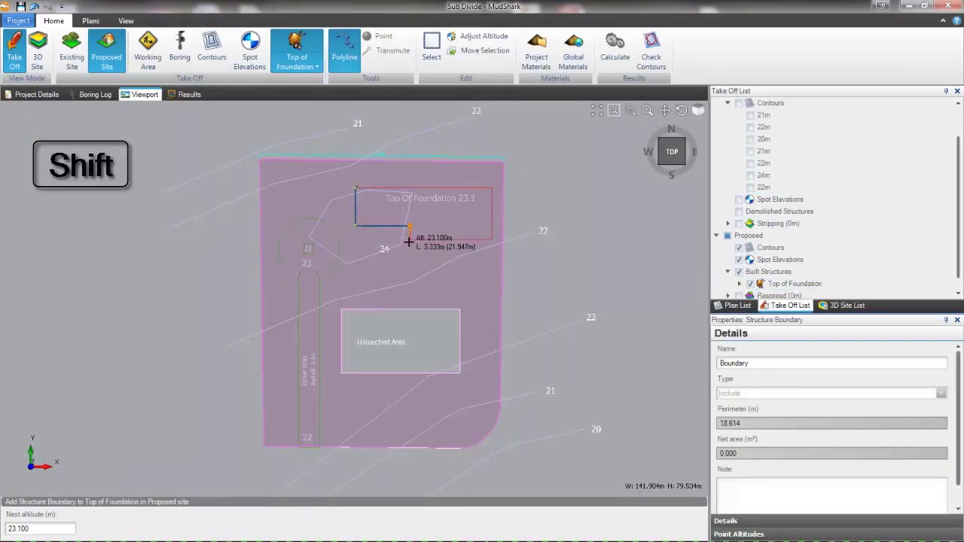
left_click(409, 239)
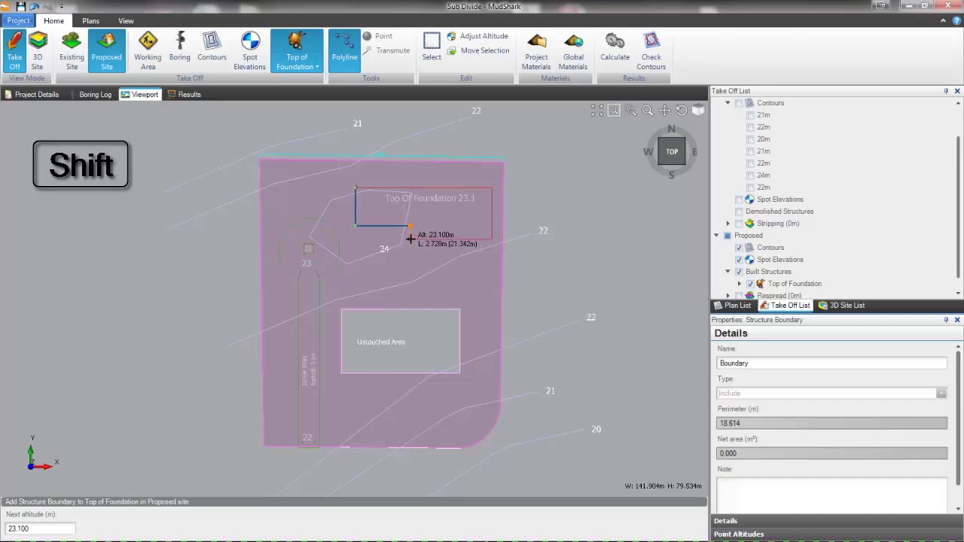
left_click(492, 238)
left_click(492, 188)
right_click(467, 173)
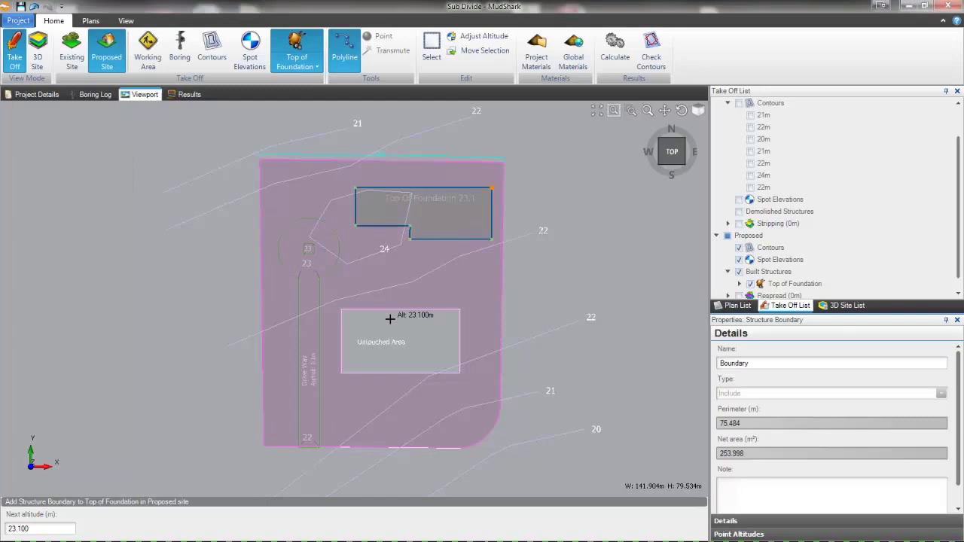
- Create a proposed-site structure named Driveway with starting altitude 22 m and Asphalt as its material
scroll(387, 319, "up", 2)
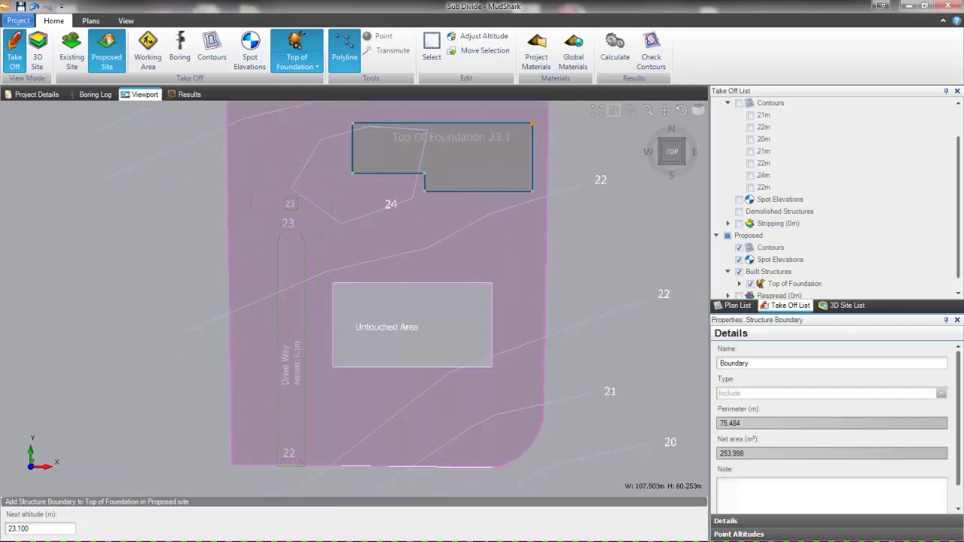
left_click(316, 66)
left_click(302, 105)
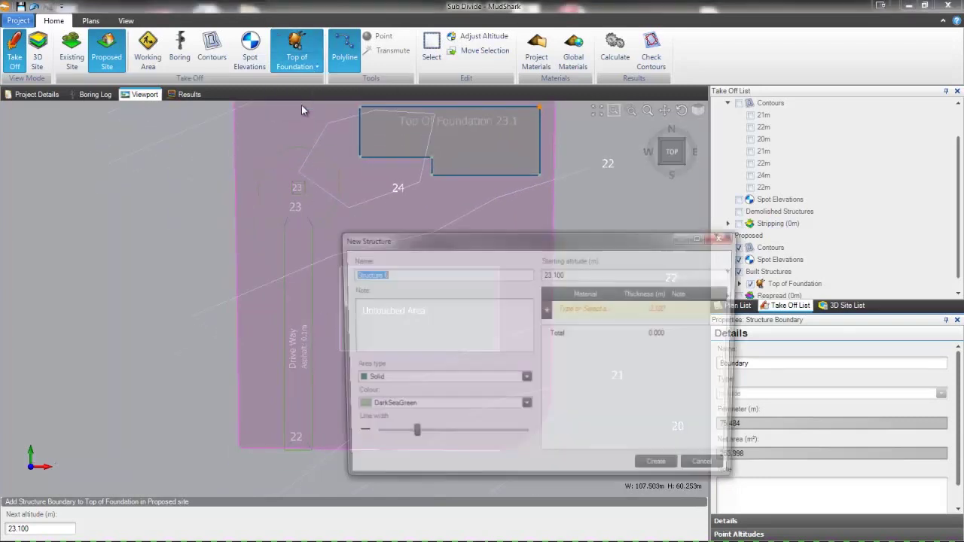
type("Driveway")
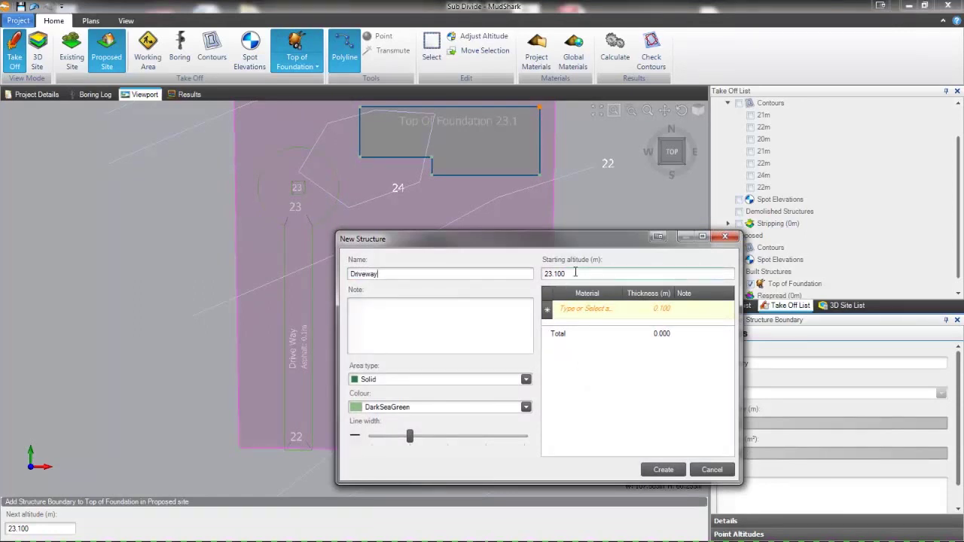
key("Tab")
type("22")
left_click(618, 314)
left_click(617, 312)
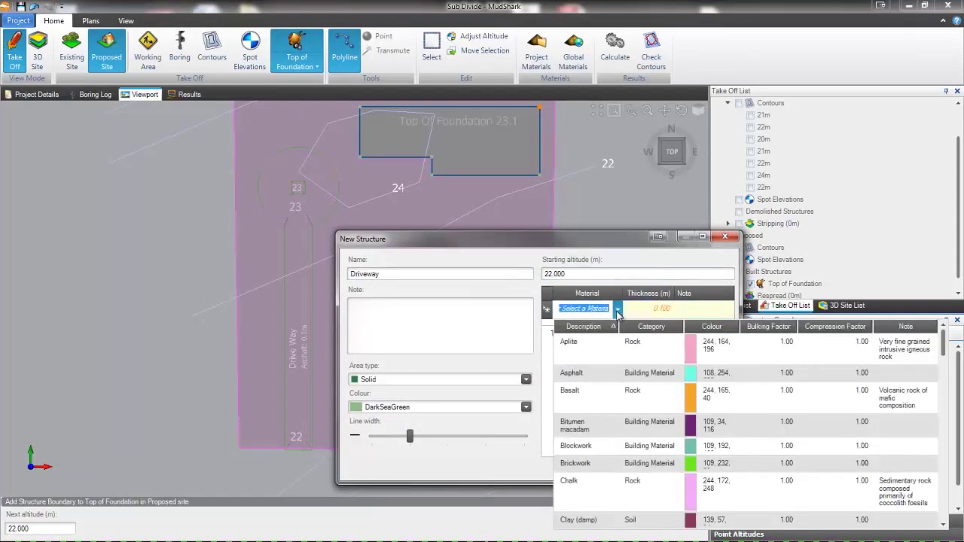
type("Asphalt")
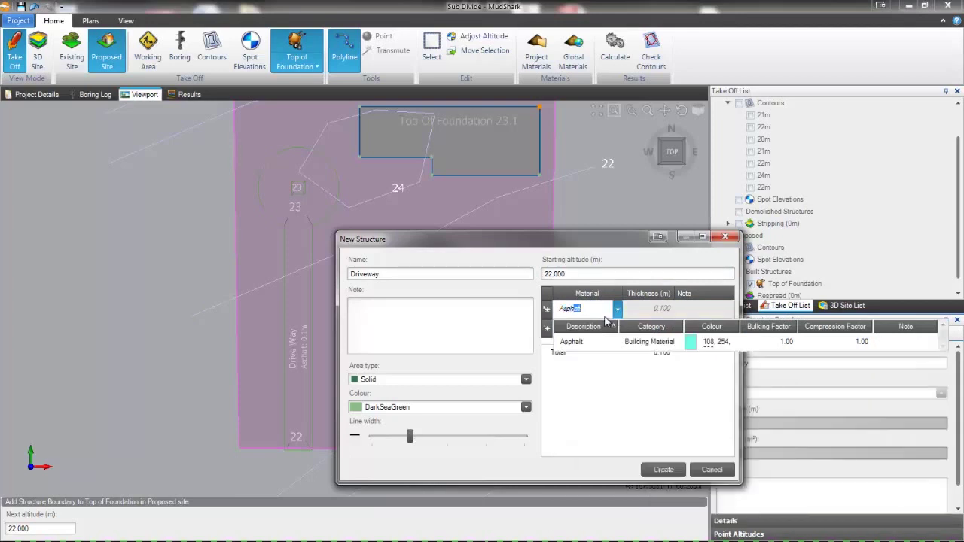
key("Tab")
left_click(663, 472)
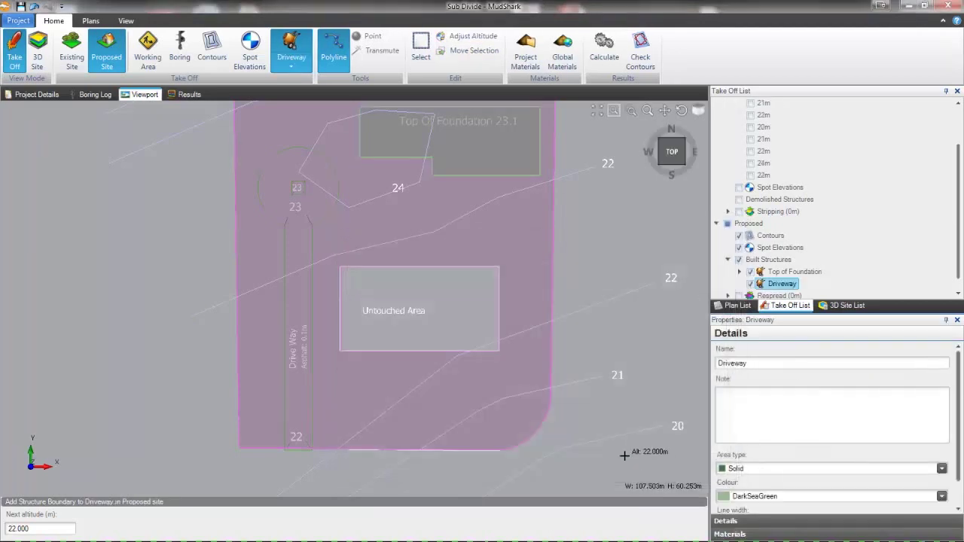
- Start the Driveway boundary with two points at 22 m across the driveway's south end
scroll(282, 452, "up", 2)
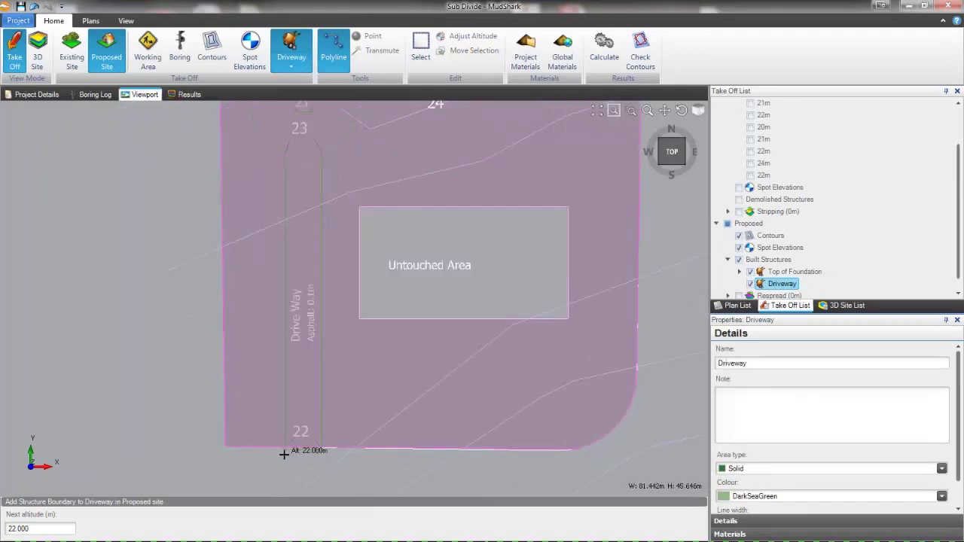
left_click(286, 447)
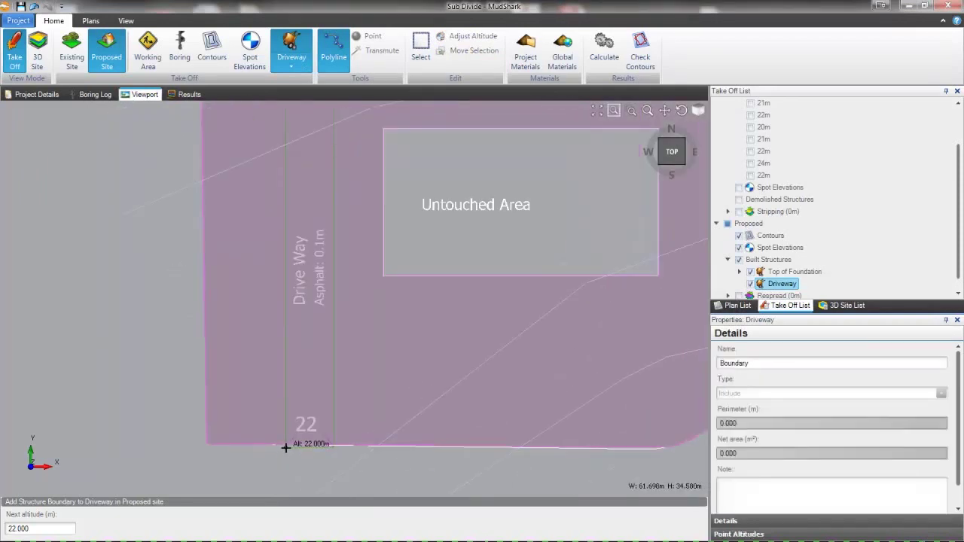
left_click(337, 449)
middle_click_drag(355, 229, 339, 345)
middle_click_drag(343, 308, 329, 394)
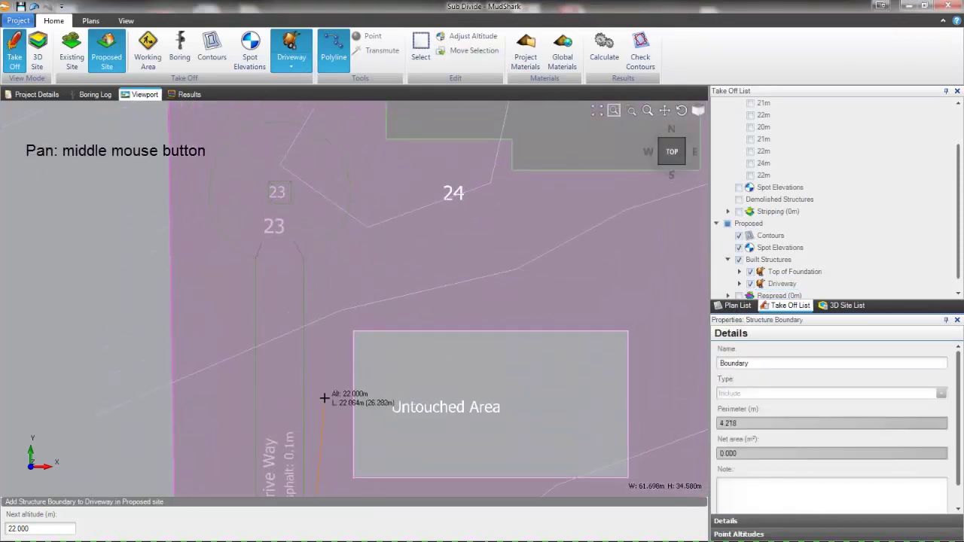
- Set the next altitude to 23 m, trace the driveway's east edge and turning circle, and close the Driveway boundary
type("2")
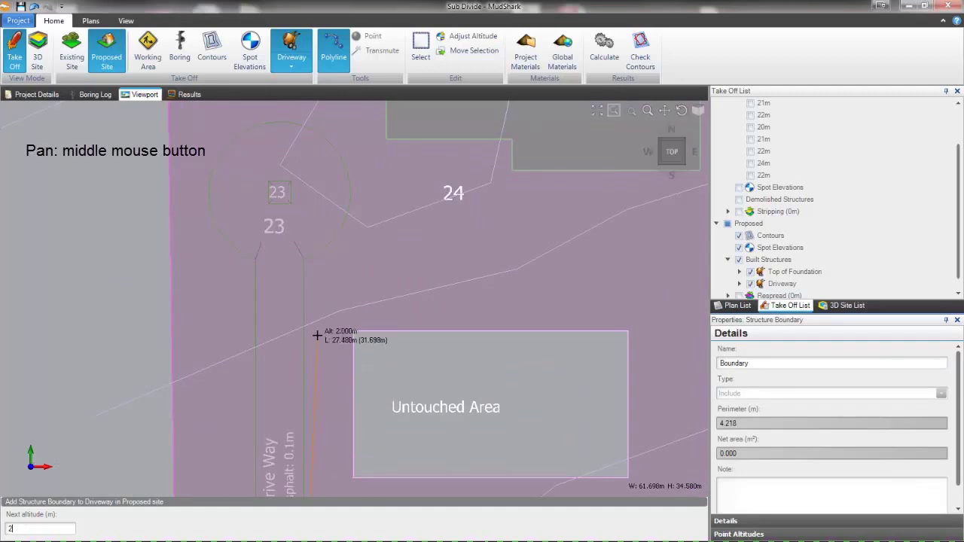
type("3")
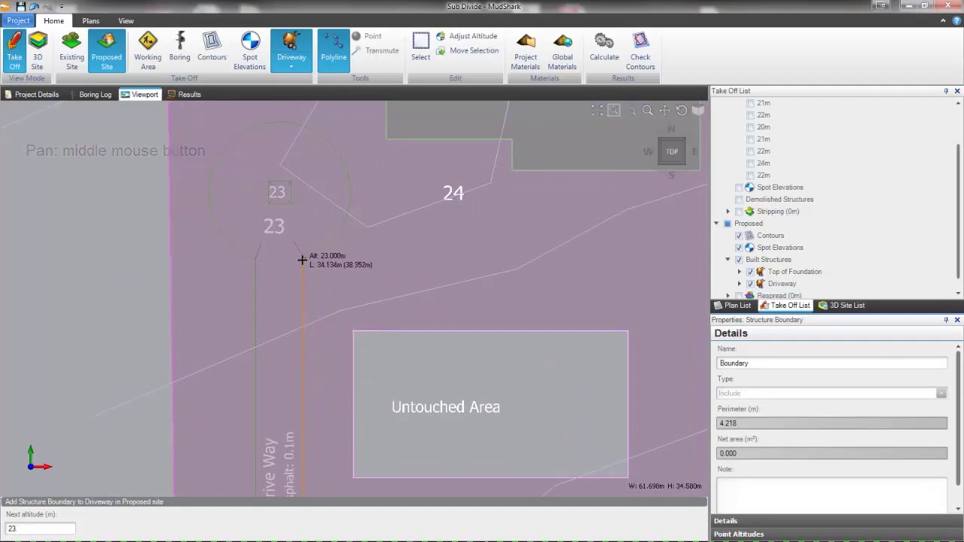
key("Return")
left_click(302, 260)
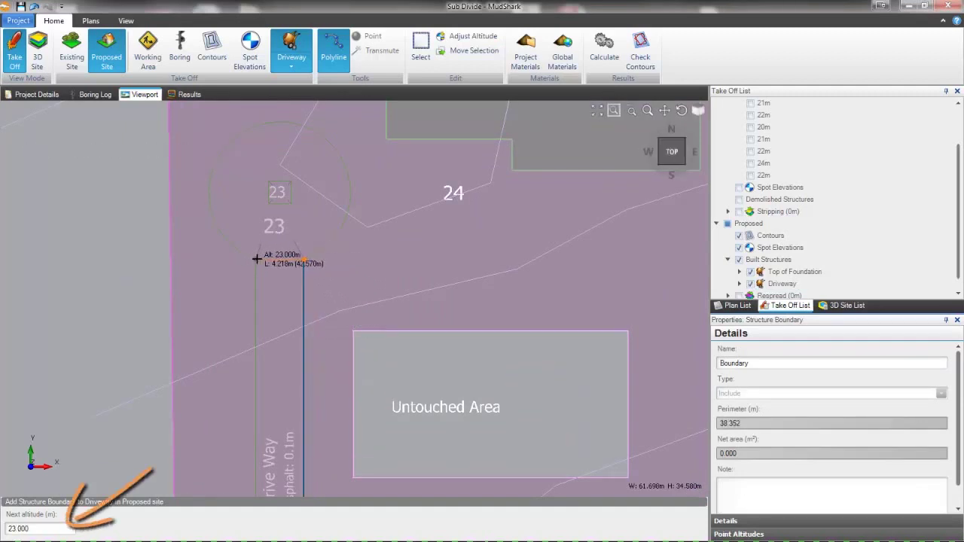
left_click(251, 128)
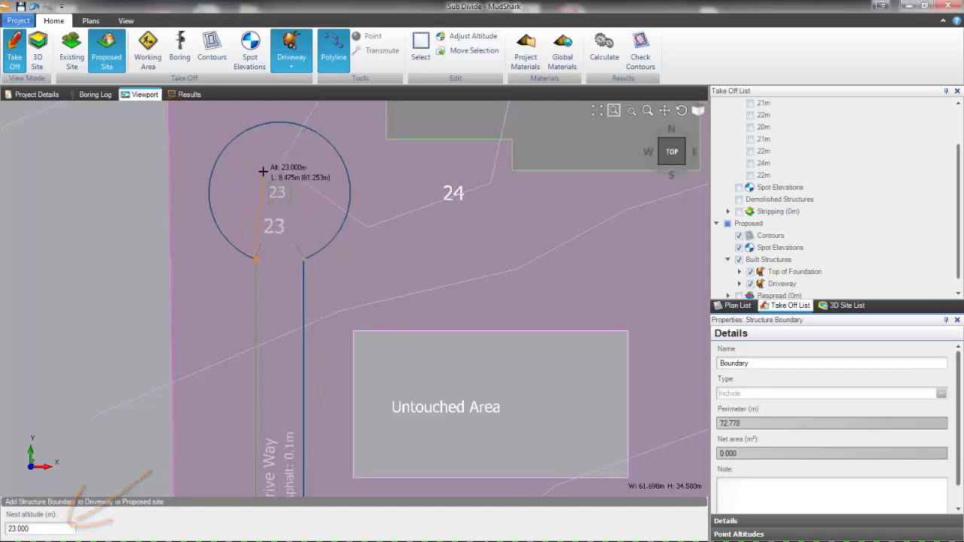
scroll(267, 290, "down", 1)
middle_click_drag(267, 317, 274, 243)
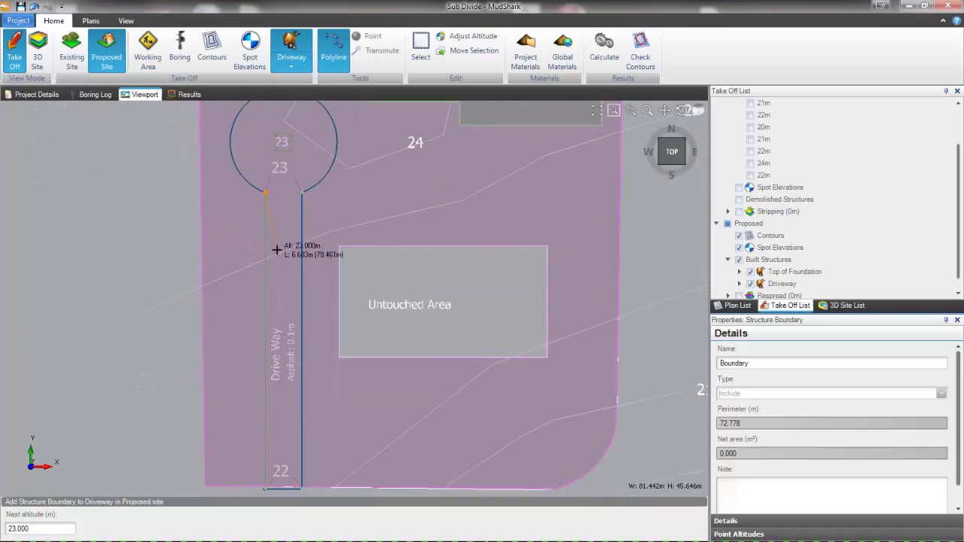
right_click(277, 249)
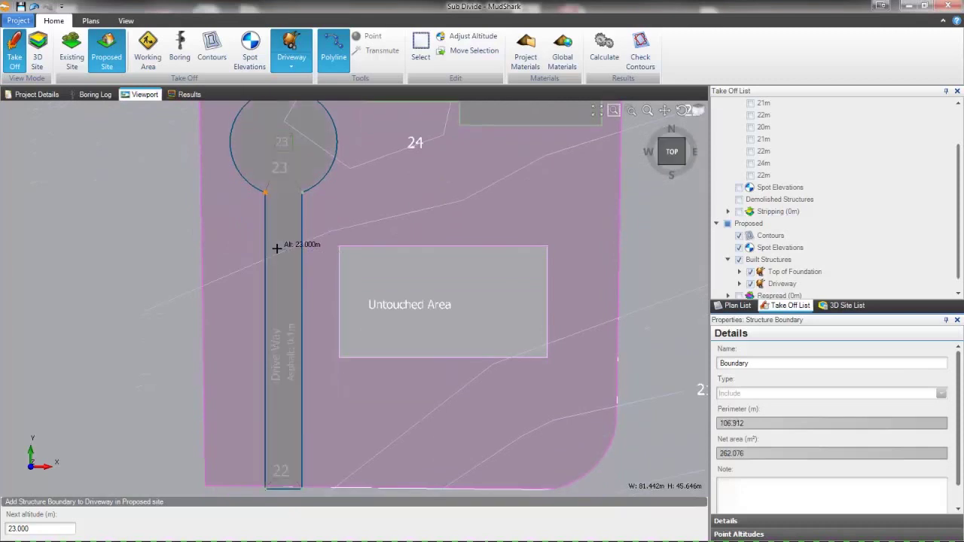
- Trace the small square at the centre of the turning circle as an excluded Driveway boundary at 23 m
middle_click_drag(275, 242, 269, 315)
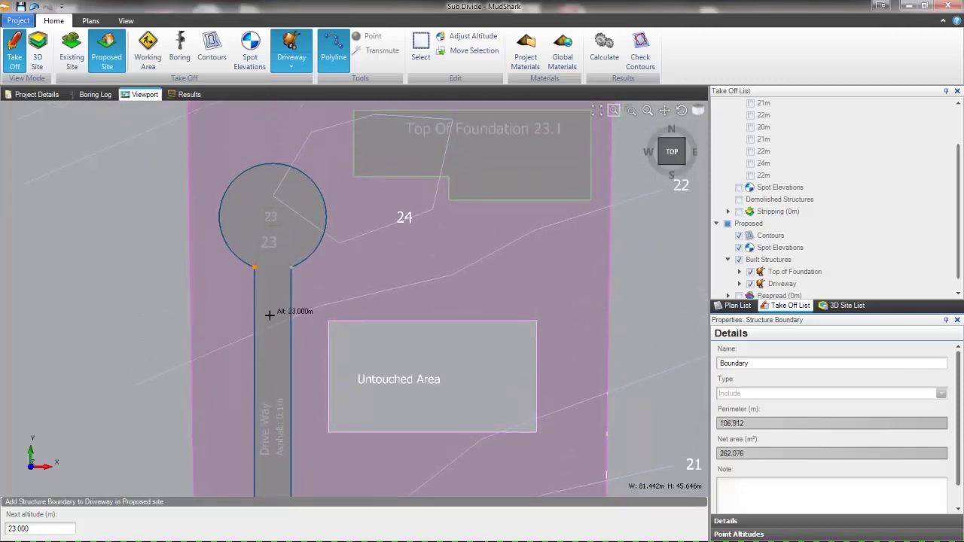
left_click(264, 225)
left_click(281, 224)
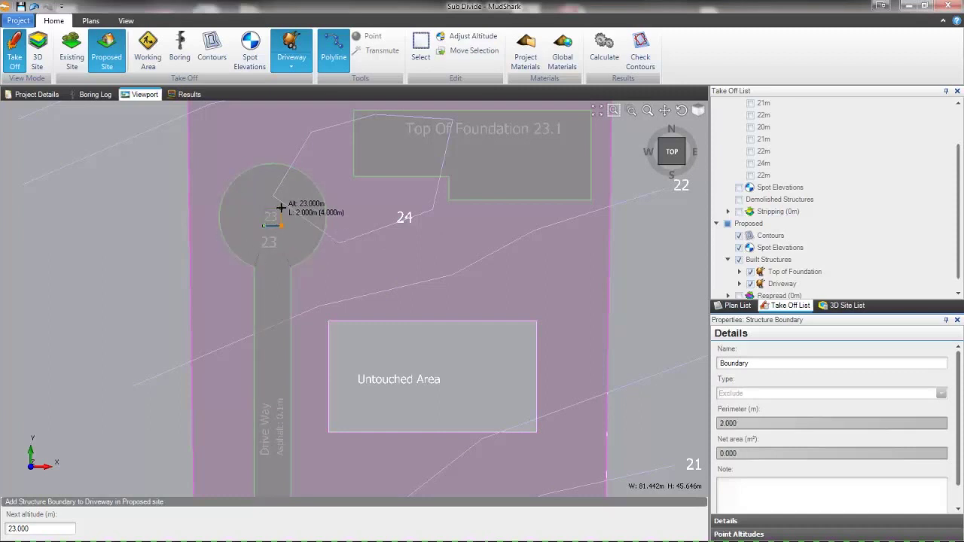
left_click(281, 210)
left_click(264, 209)
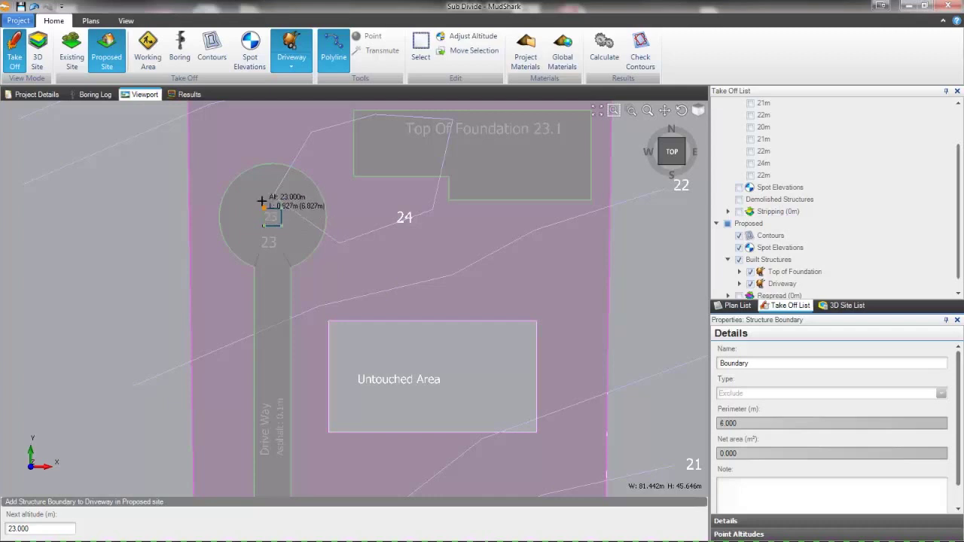
right_click(262, 202)
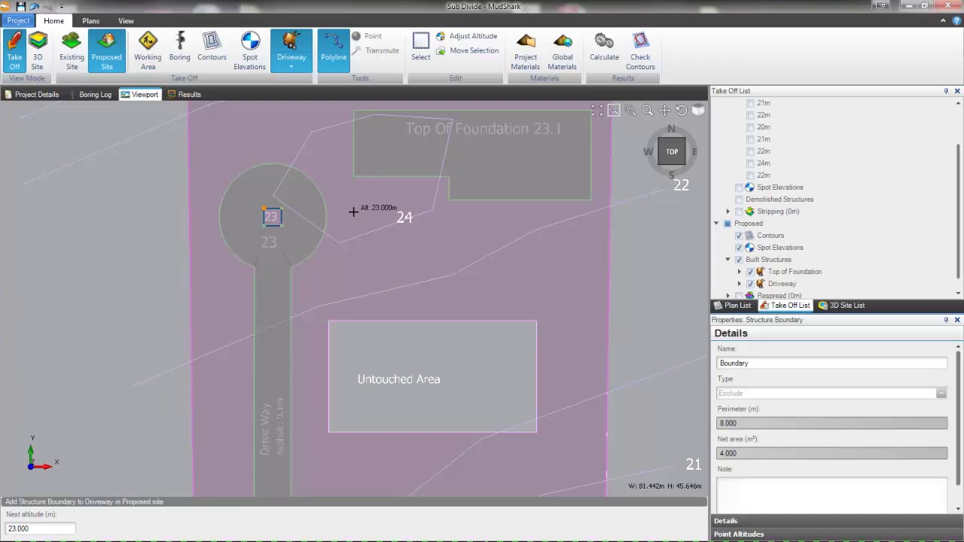
- Calculate the site's cut and fill and display the result as a 3D site
scroll(353, 212, "down", 3)
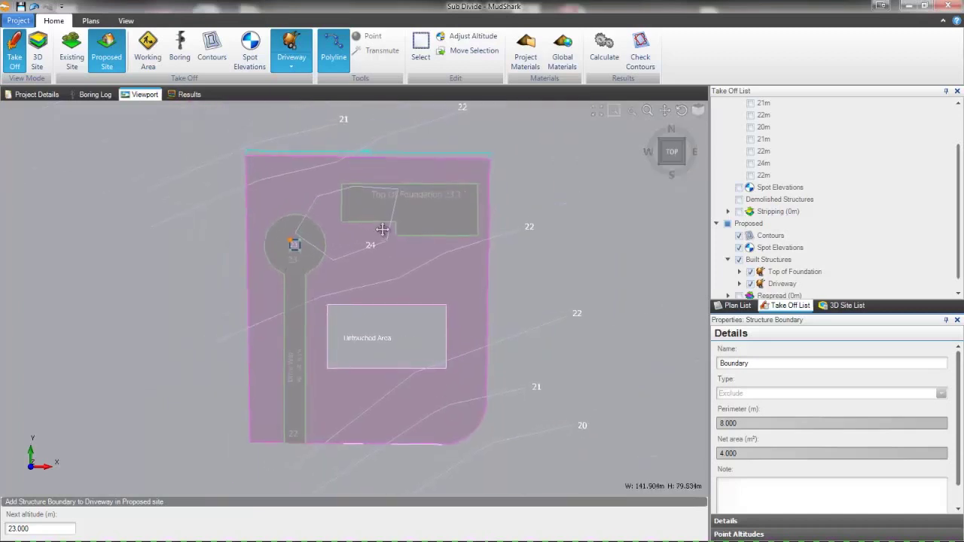
left_click(607, 64)
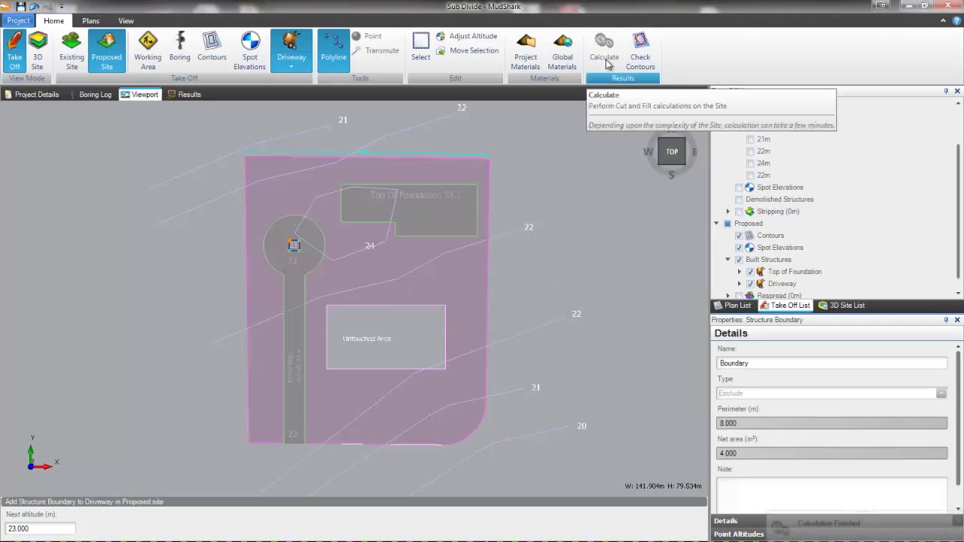
left_click(47, 64)
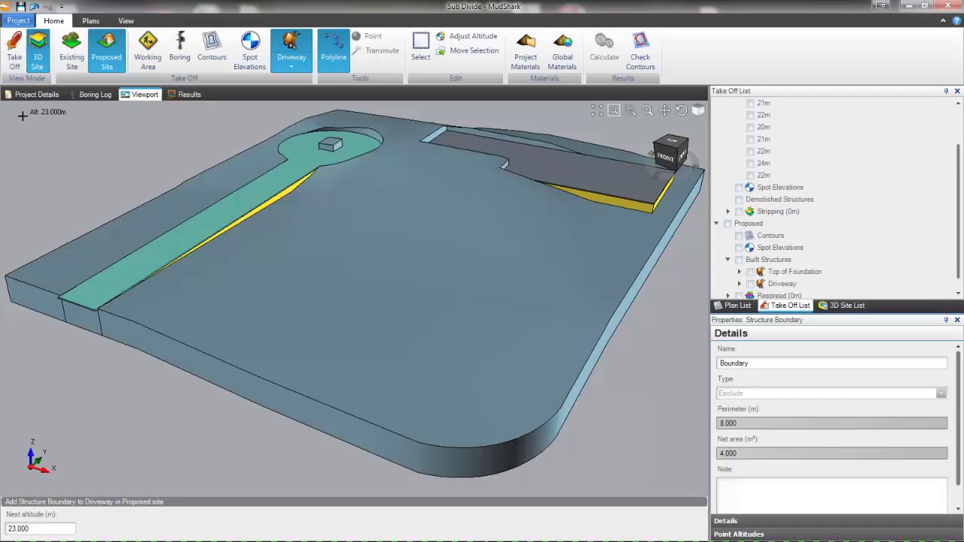
- Return to the take-off view and show the Proposed Contours plan layer in place of Existing Contours
left_click(14, 52)
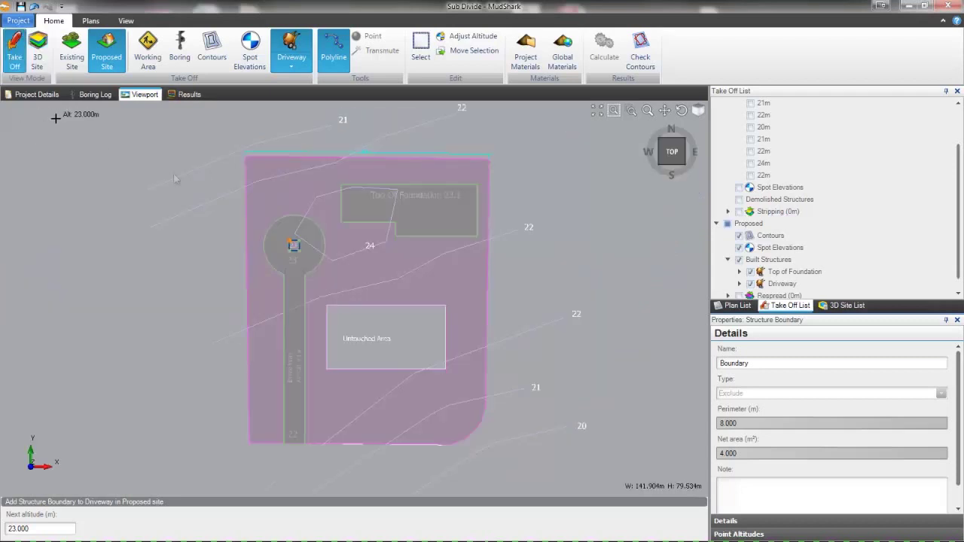
left_click(737, 305)
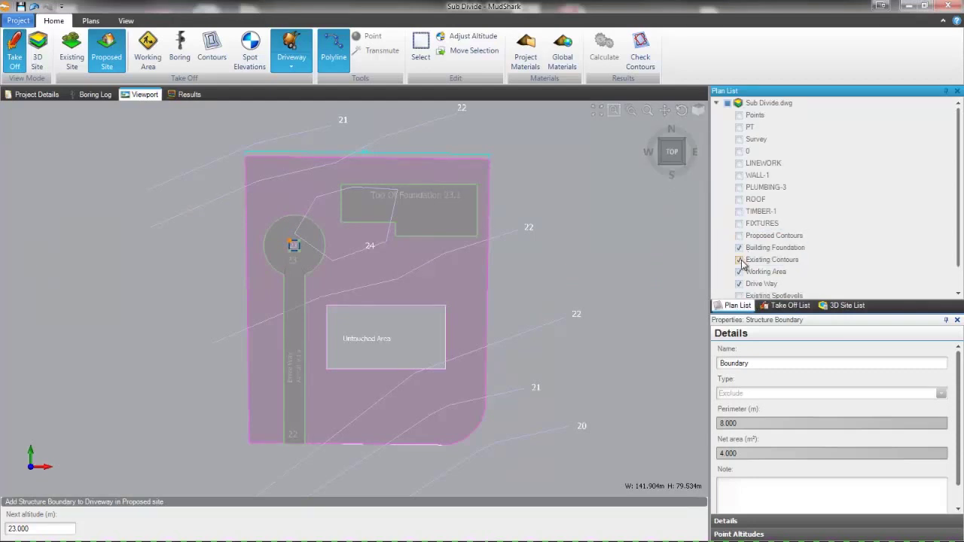
left_click(739, 259)
left_click(739, 235)
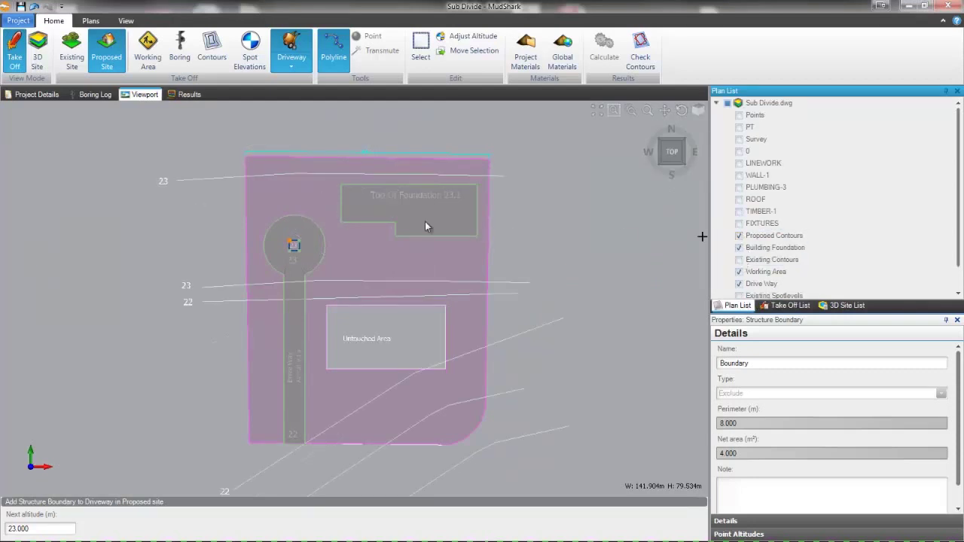
- Transmute the northernmost plan contour into a proposed-site contour, using a custom altitude of 23 m
left_click(209, 51)
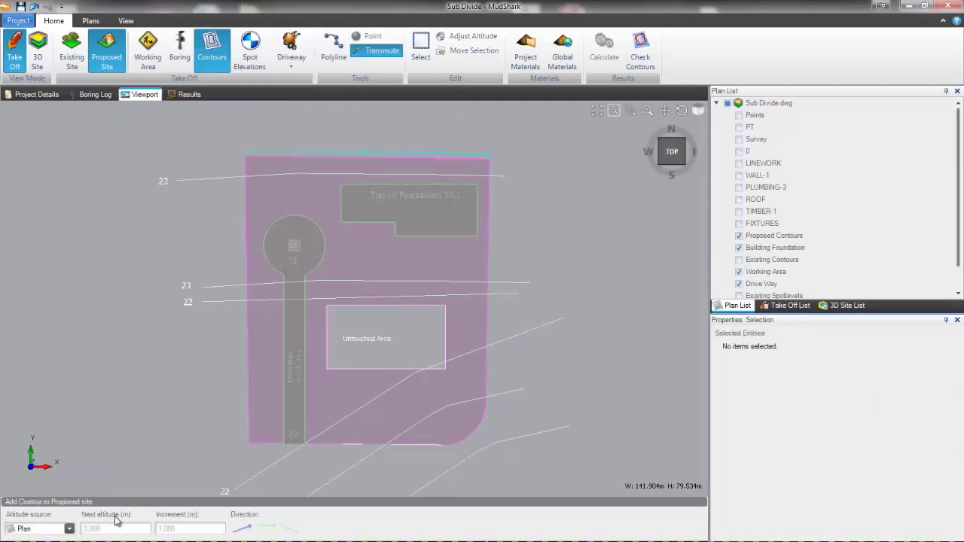
left_click(70, 530)
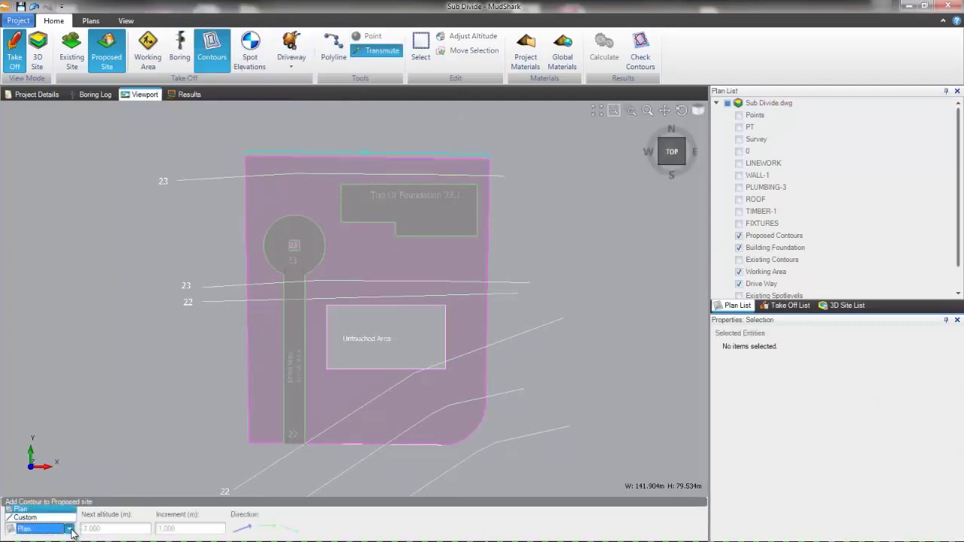
left_click(49, 518)
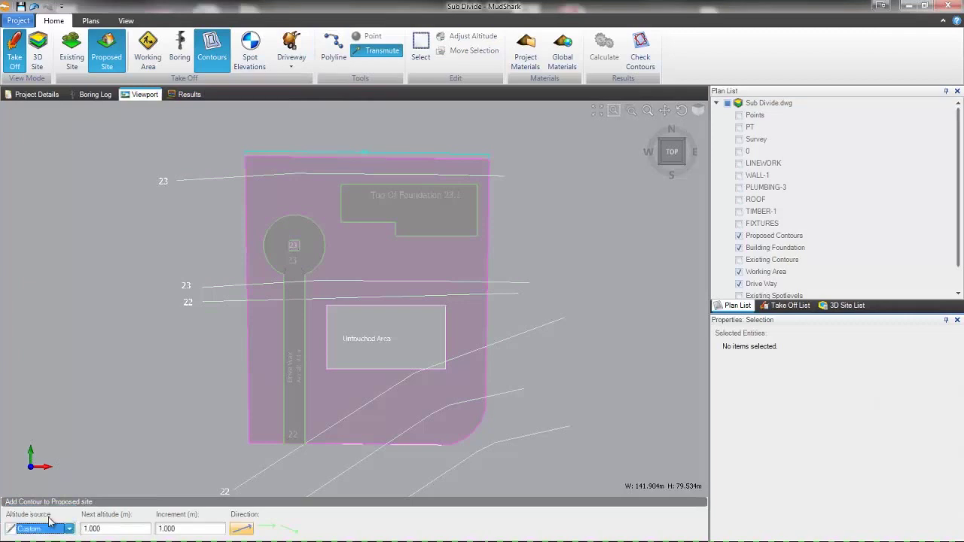
left_click(125, 530)
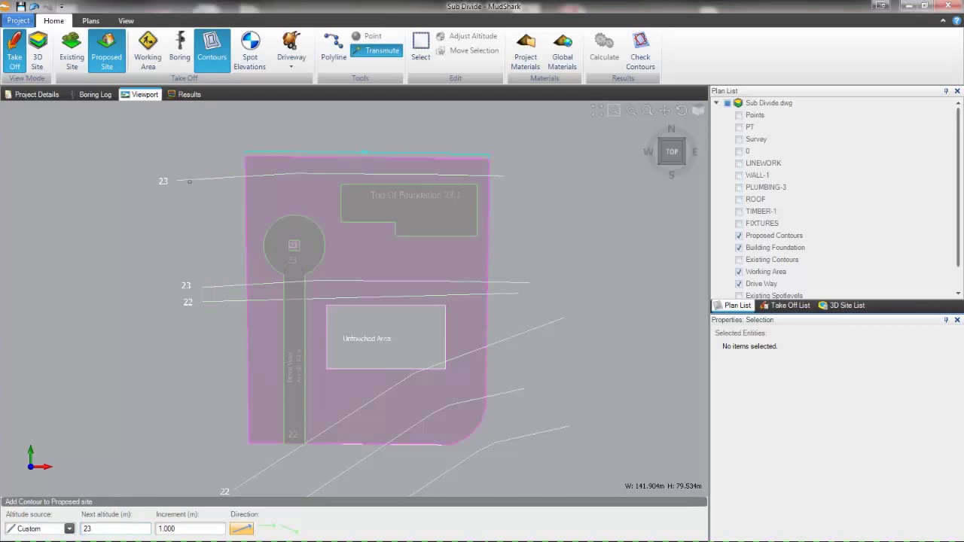
right_click(190, 179)
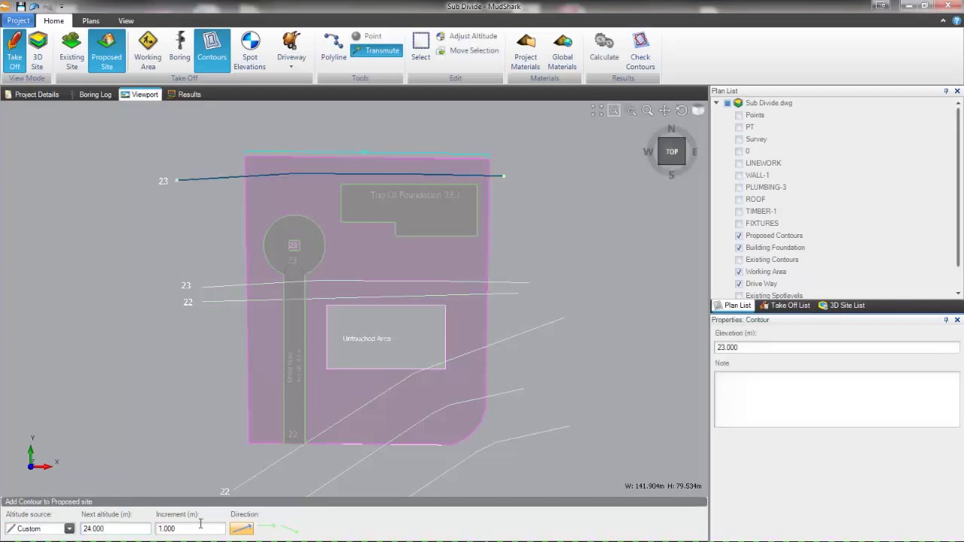
- Transmute the second 23 m contour with level direction, the 22 m contour below it with a -1 m increment, and the southern 22 m contour level
left_click(266, 528)
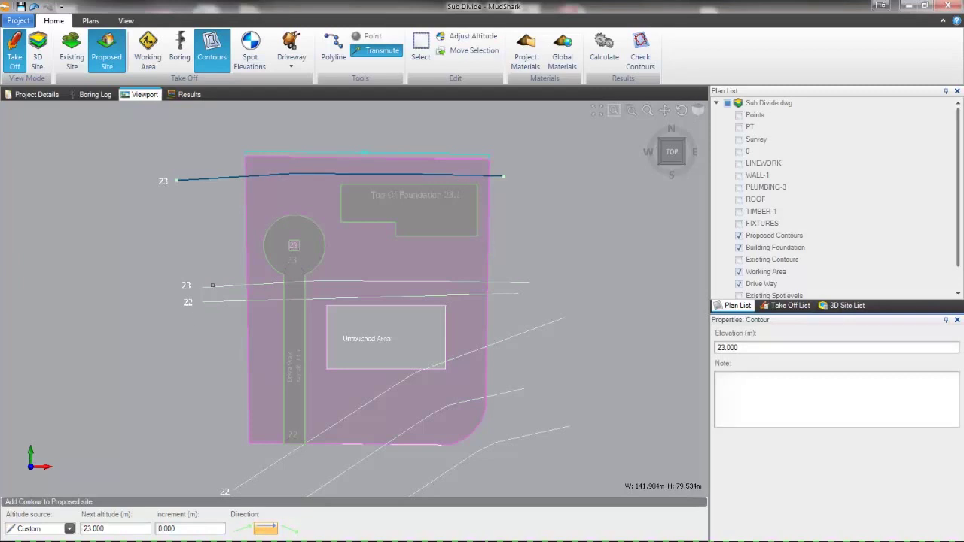
left_click(214, 287)
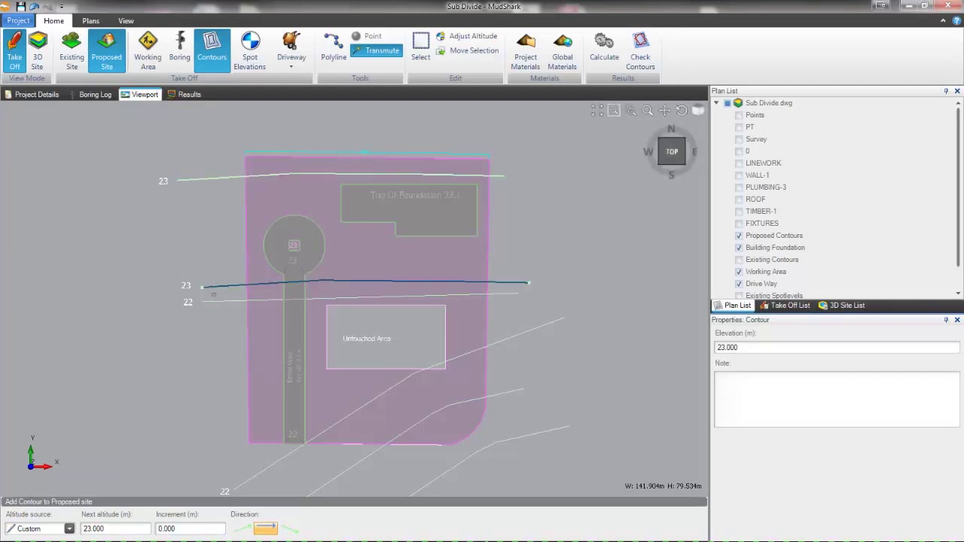
left_click(289, 528)
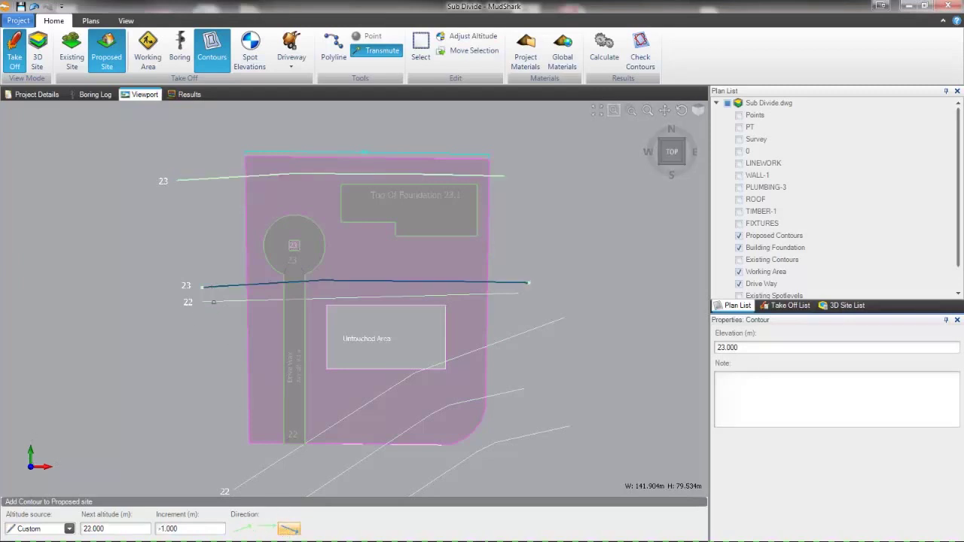
right_click(214, 301)
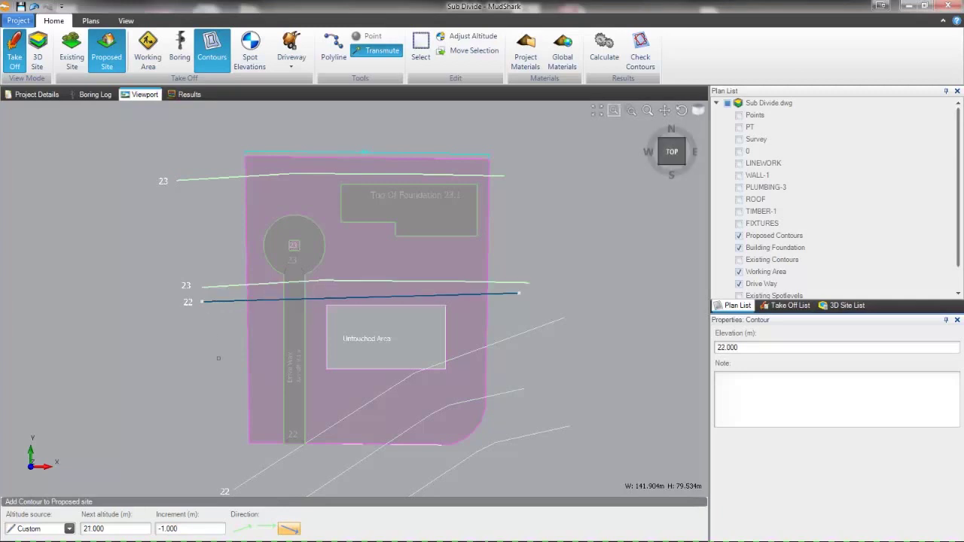
left_click(265, 529)
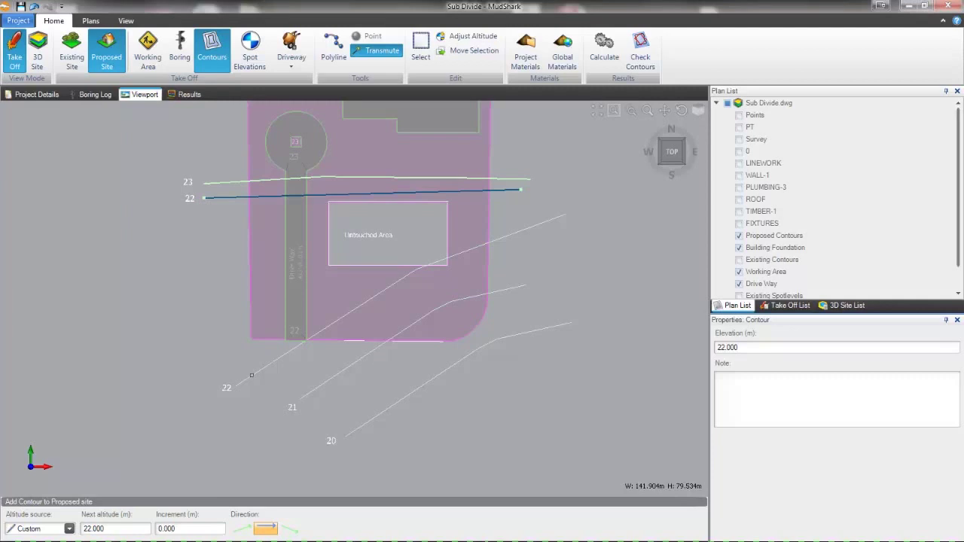
left_click(251, 374)
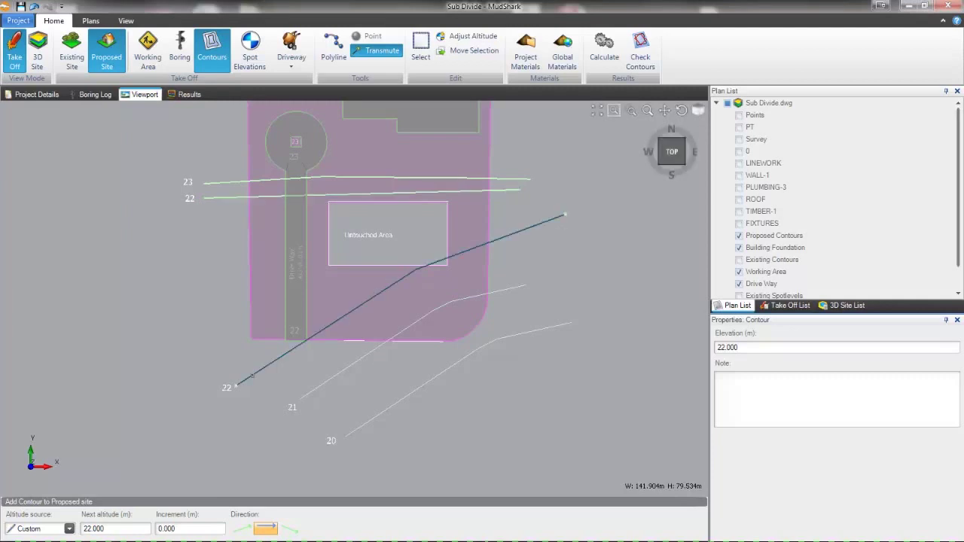
- Trace the 21 m proposed contour as a polyline over the plan line, using the downward direction with a -1 m increment
left_click(335, 46)
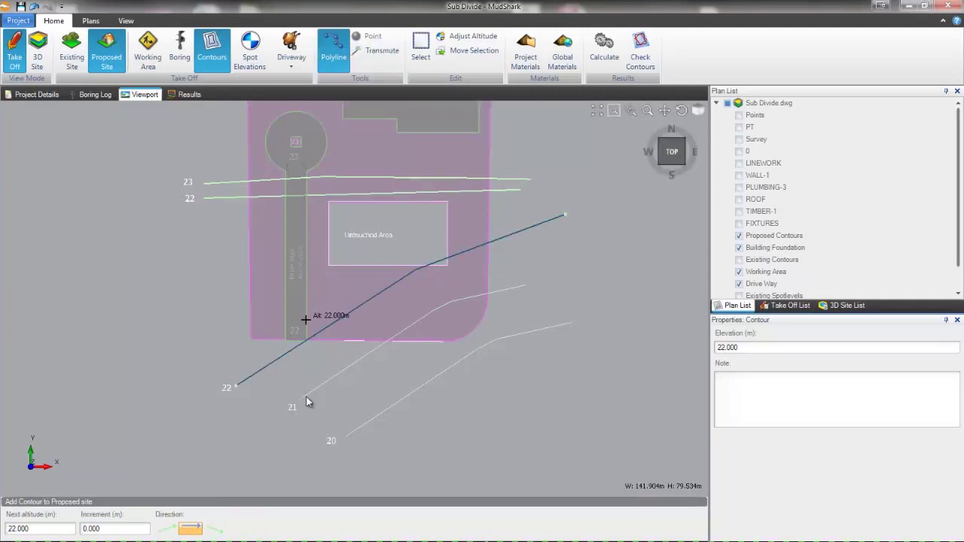
left_click(213, 529)
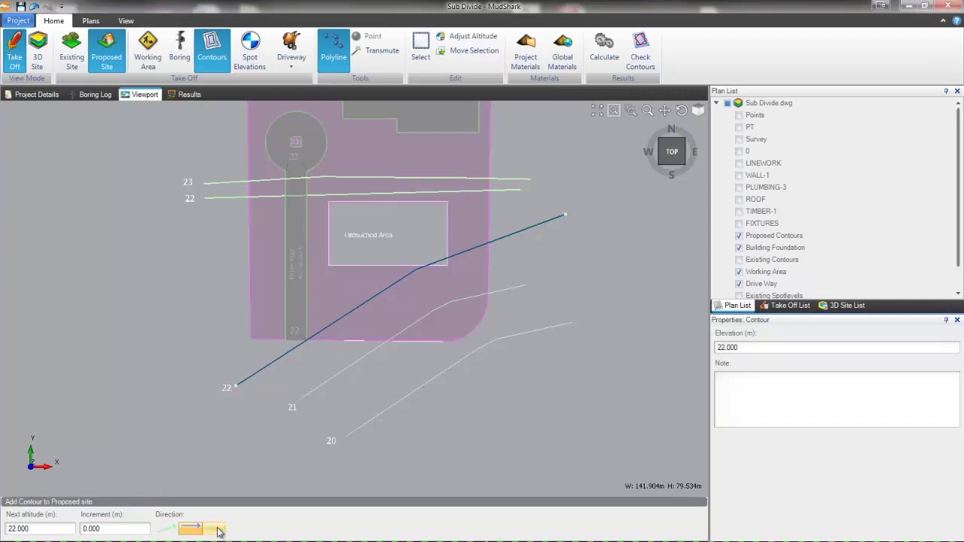
left_click(300, 398)
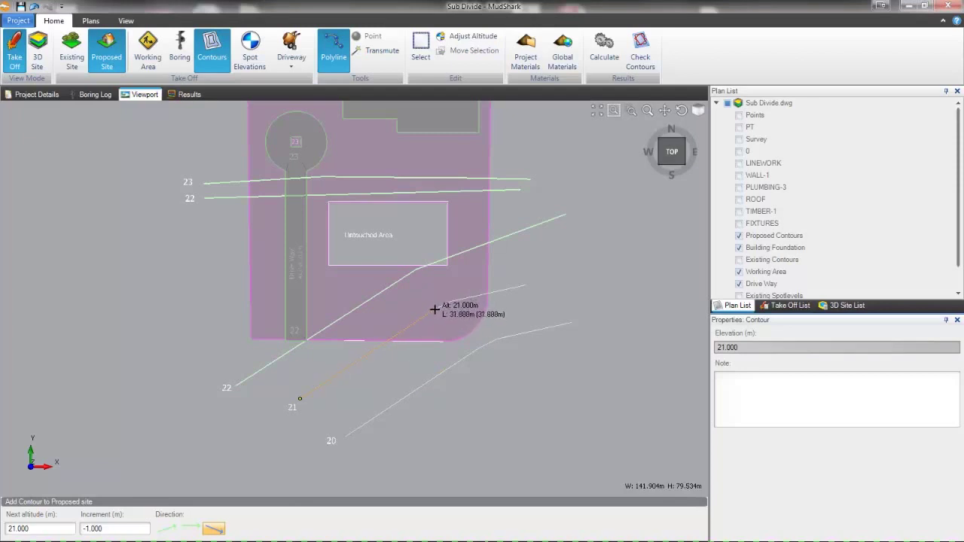
left_click(434, 311)
left_click(452, 302)
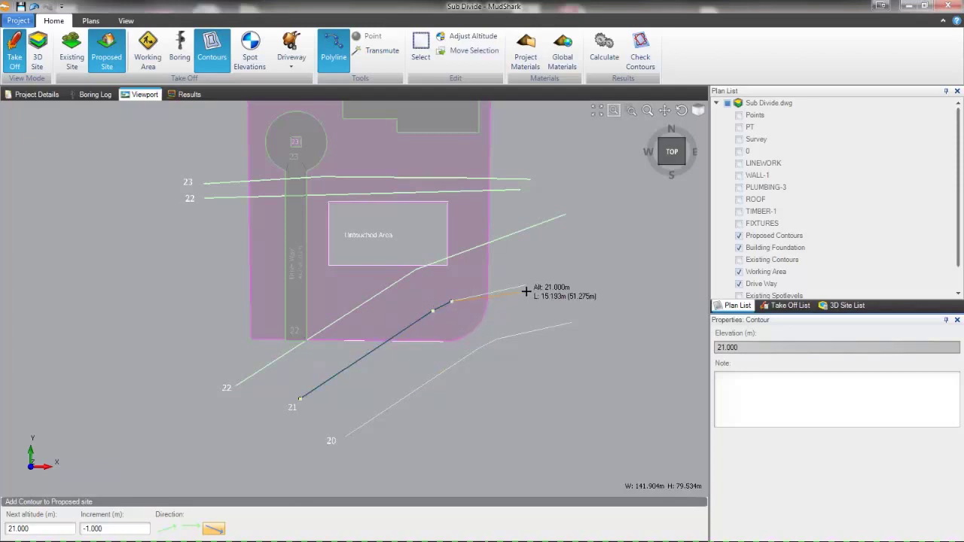
left_click(526, 285)
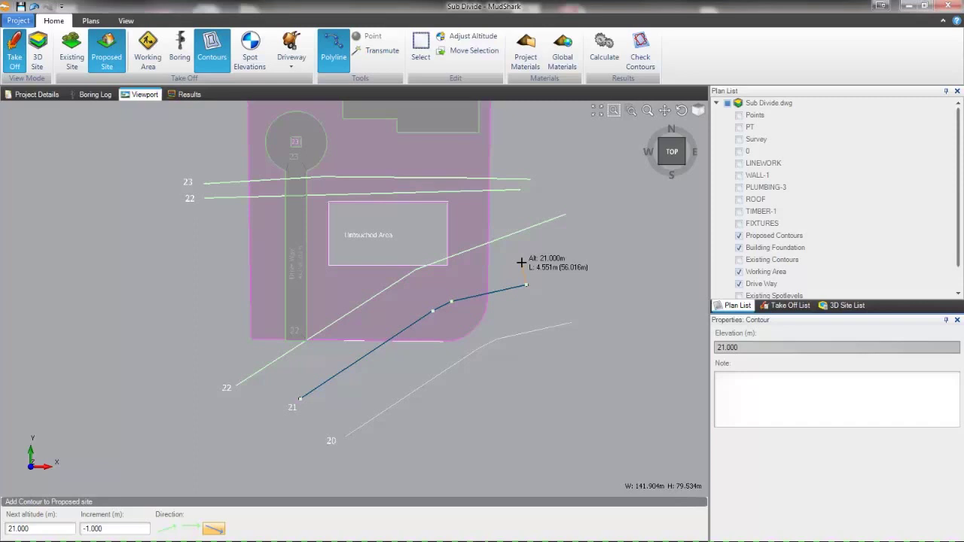
right_click(521, 263)
- Trace the southernmost plan contour as a proposed-site polyline at 20 m altitude
left_click(346, 436)
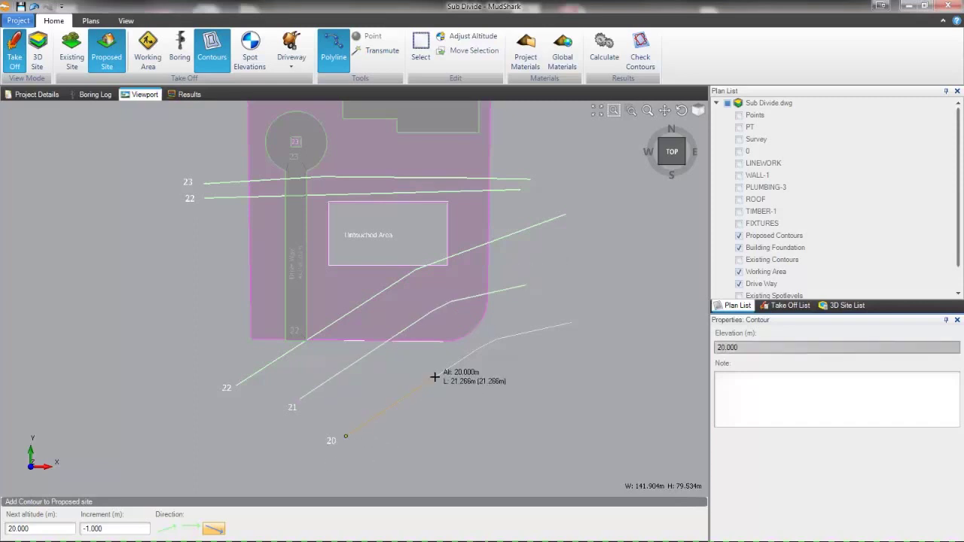
left_click(479, 348)
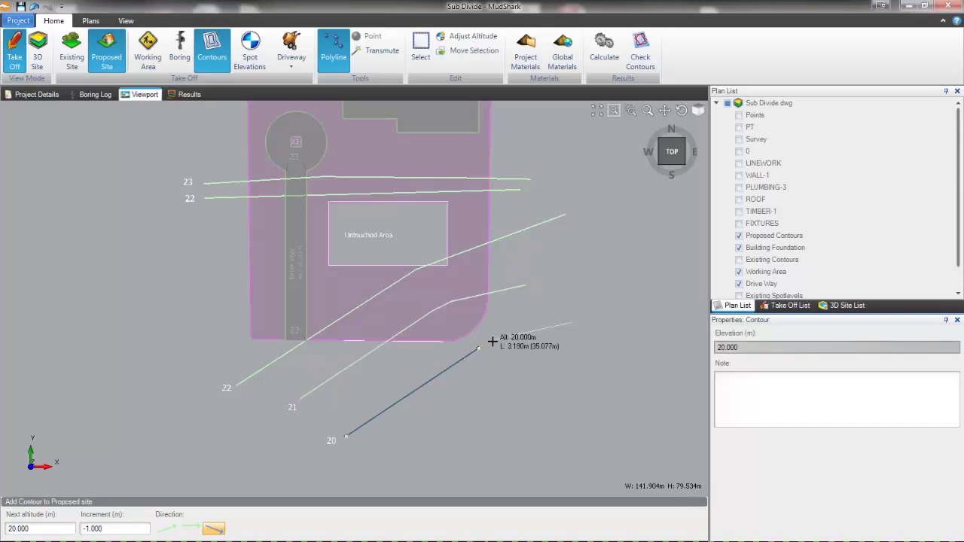
left_click(497, 340)
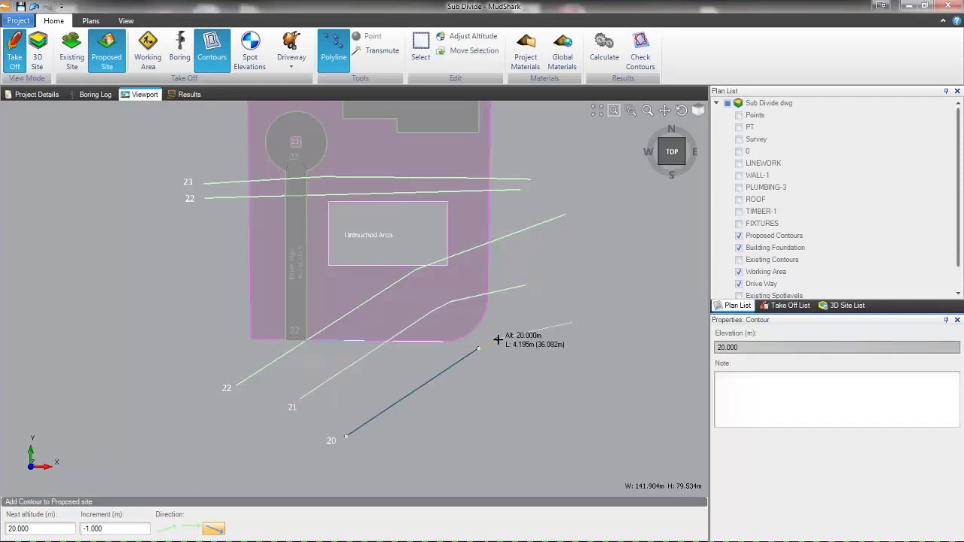
left_click(573, 321)
right_click(577, 283)
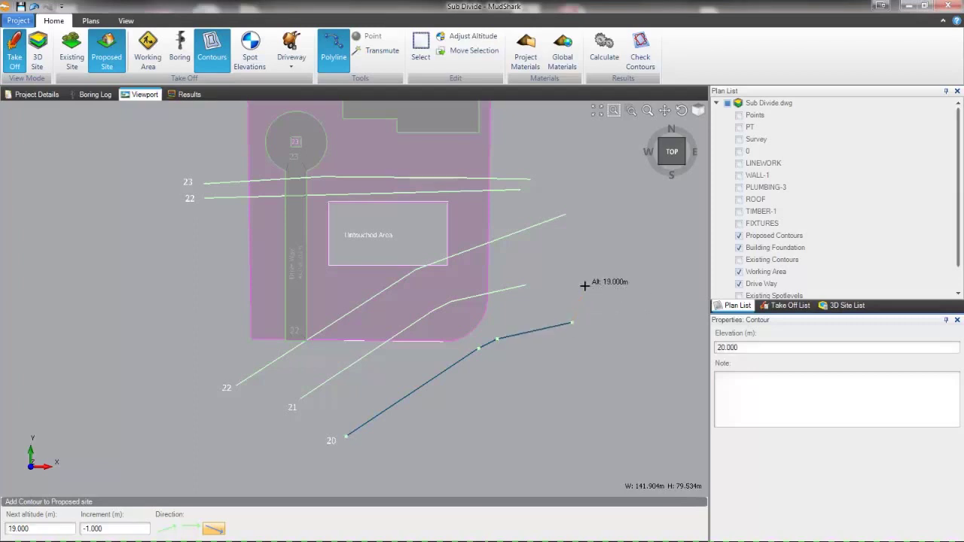
- Calculate the site with the proposed contours included and display it as a 3D site
scroll(545, 243, "down", 2)
middle_click_drag(507, 214, 510, 301)
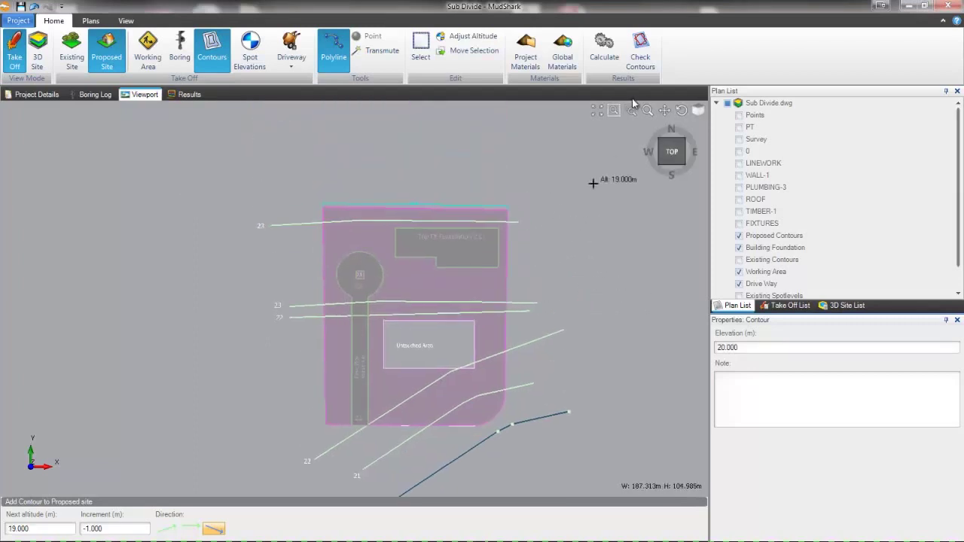
left_click(602, 44)
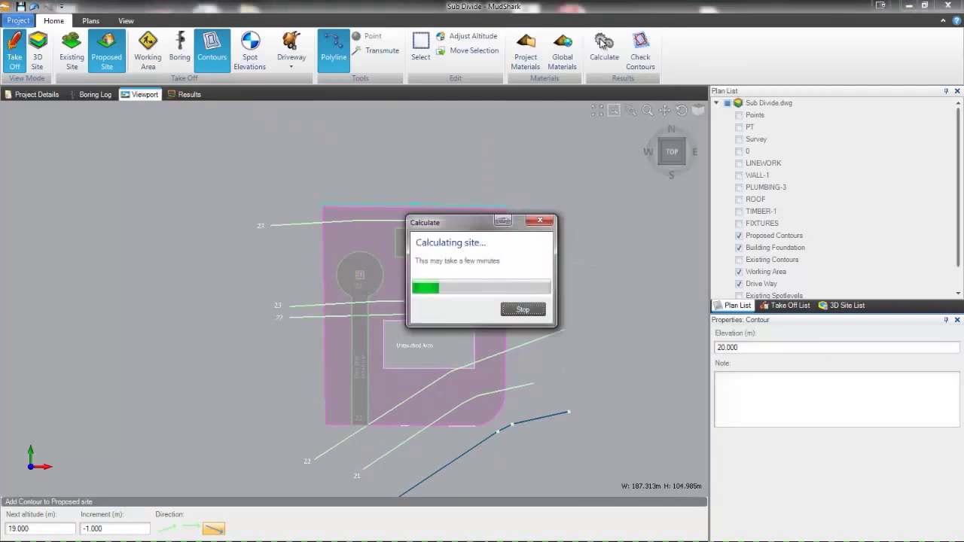
left_click(39, 67)
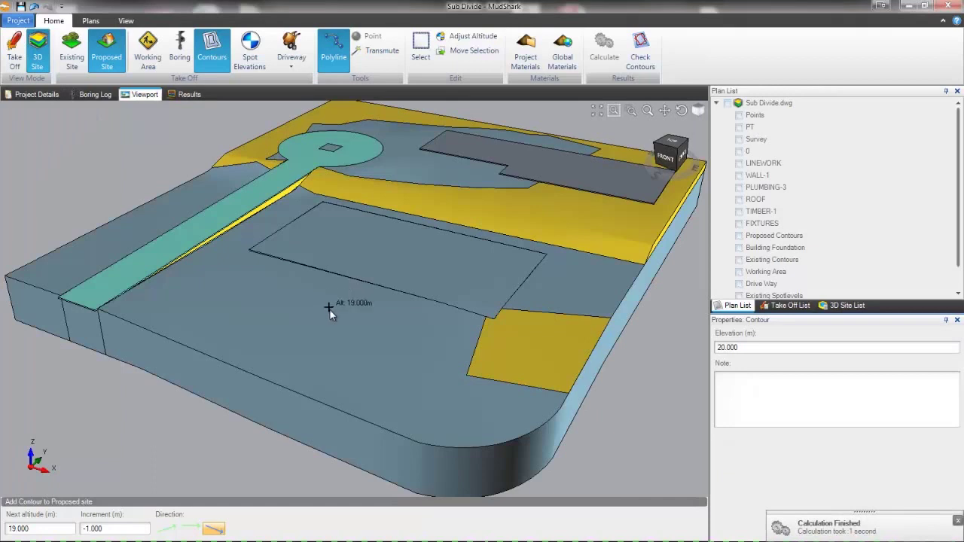
- Inspect the Open Ground Fill and Driveway Fill properties in the 3D site list, and list the strata under Open Ground Cut
left_click(852, 305)
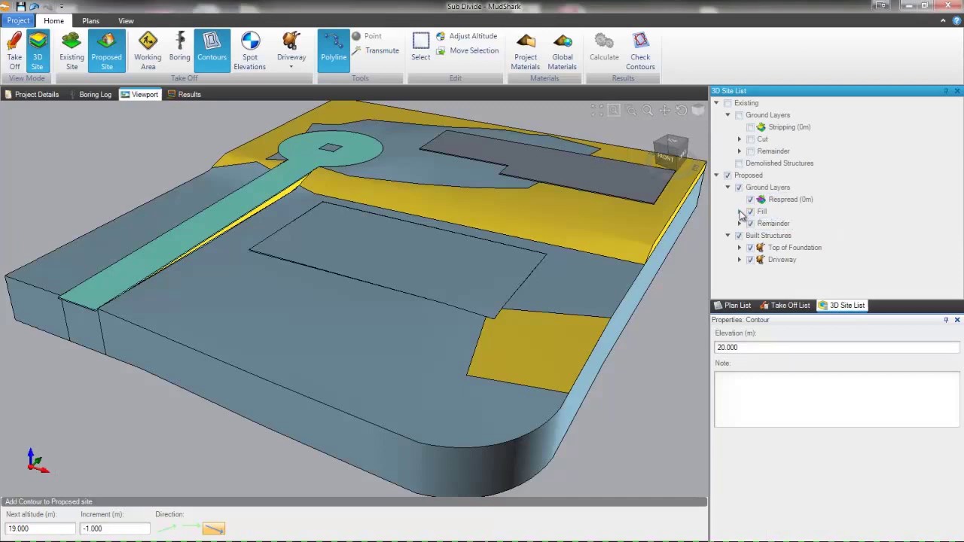
left_click(740, 212)
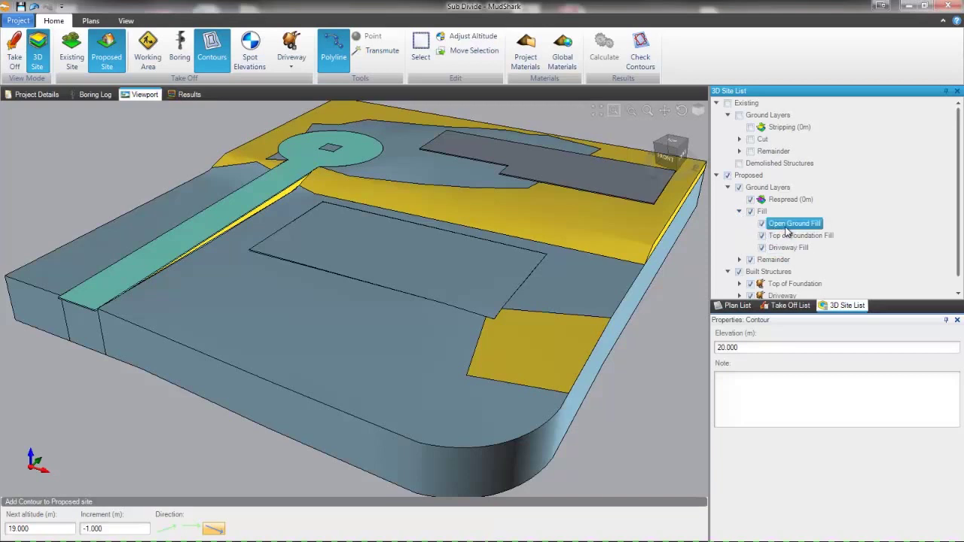
left_click(786, 229)
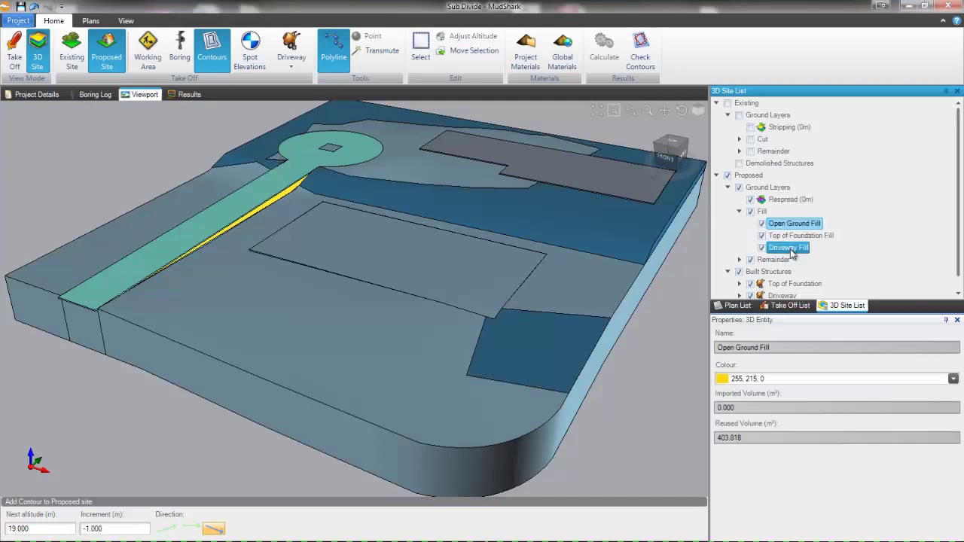
left_click(790, 248)
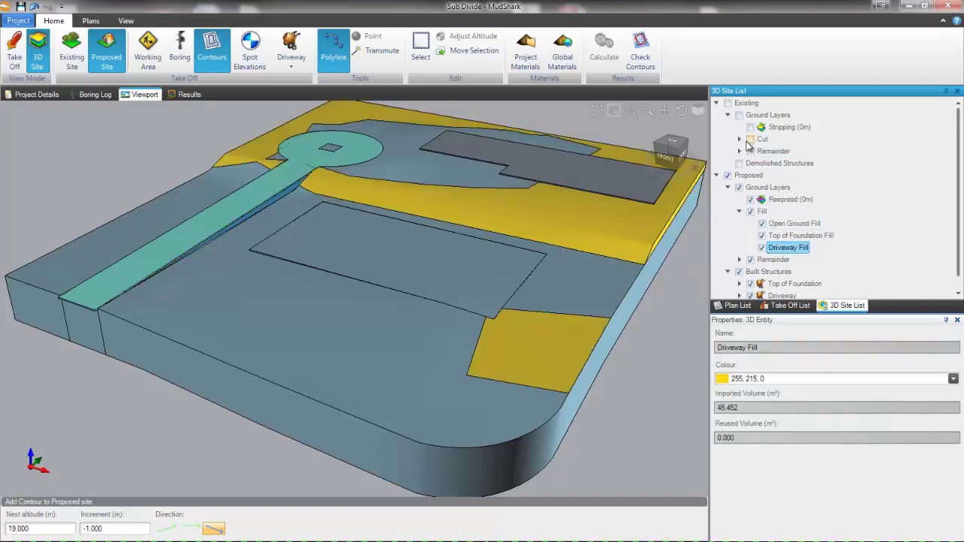
left_click(740, 140)
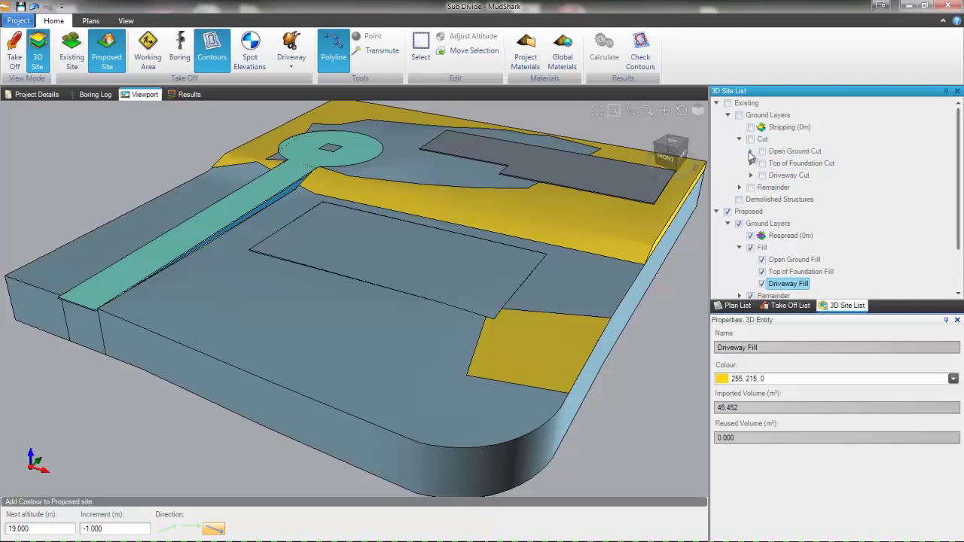
left_click(751, 151)
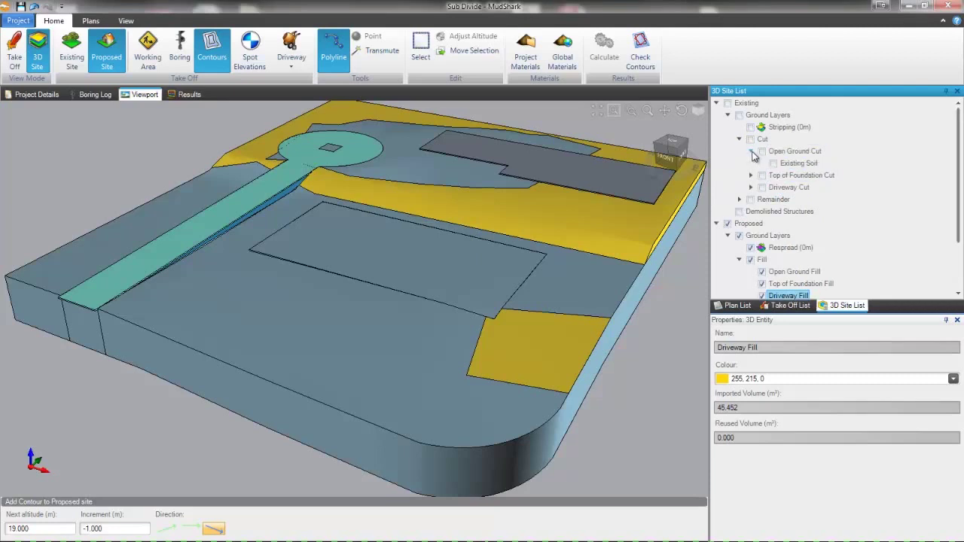
- Isolate cut and fill in the 3D site by hiding the proposed Respread, Remainder and Built Structures and showing the existing Cut layers
middle_click_drag(526, 282, 515, 263)
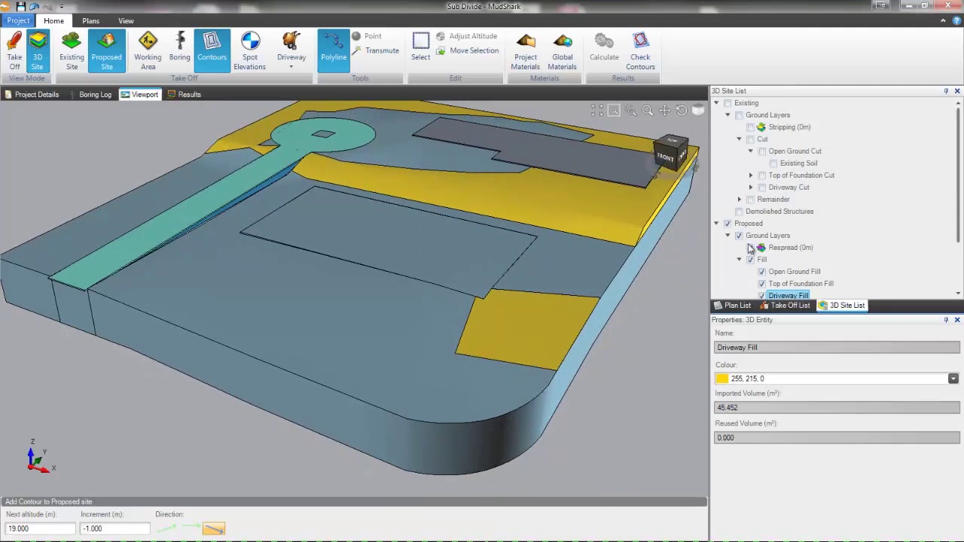
scroll(752, 256, "down", 2)
left_click(751, 272)
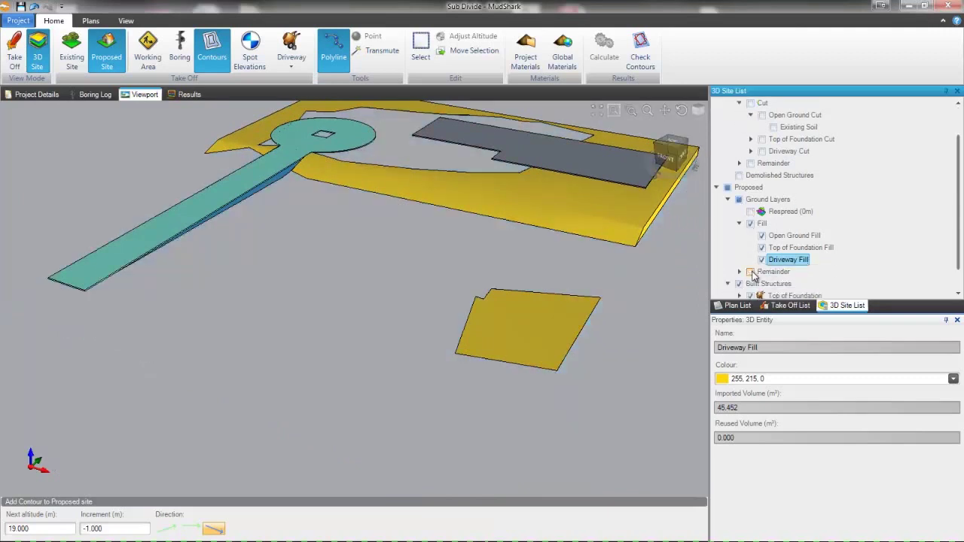
scroll(765, 212, "up", 1)
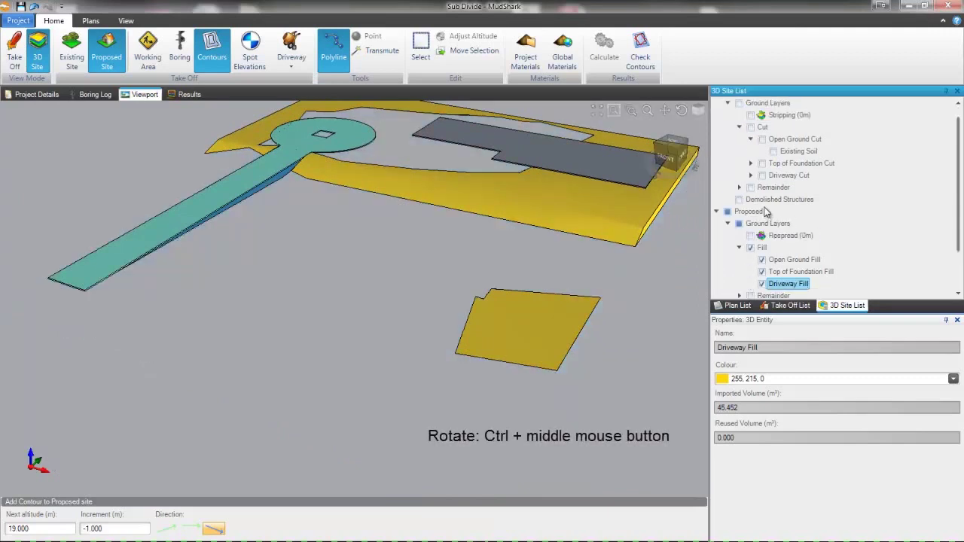
left_click(751, 127)
middle_click_drag(539, 292, 520, 281, "ctrl")
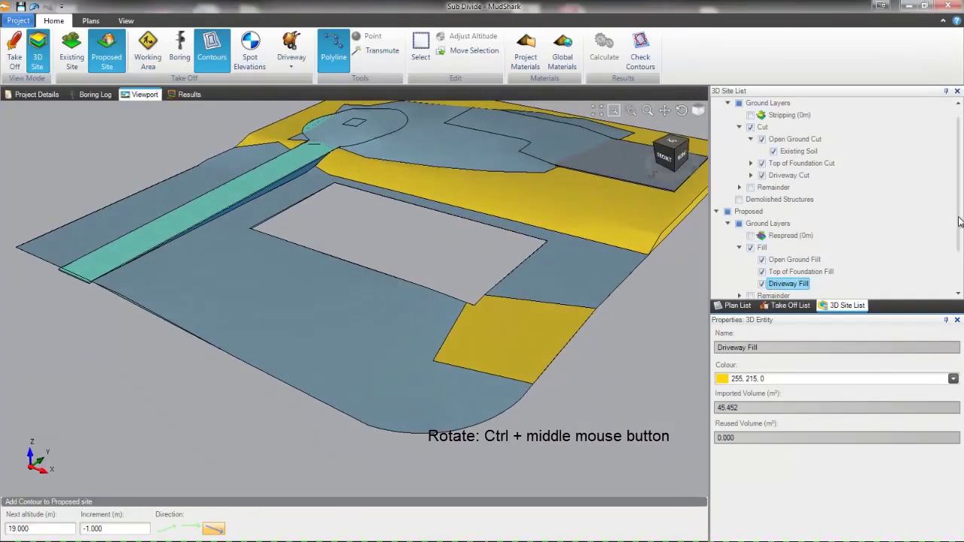
left_click_drag(961, 221, 941, 254)
left_click(738, 259)
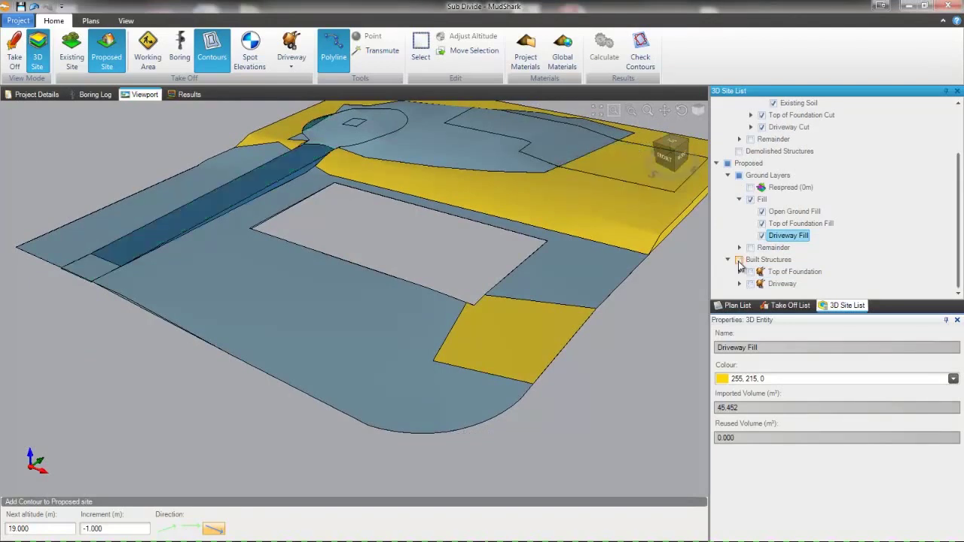
middle_click_drag(391, 151, 424, 233)
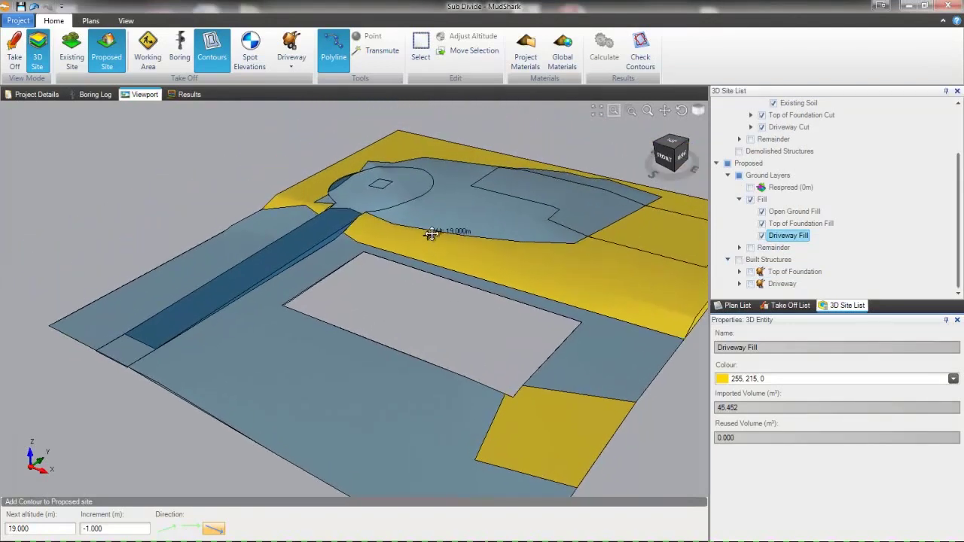
- Highlight the Fill group and the Cut group in turn, and examine the model from the front and from the front-left corner
left_click(762, 200)
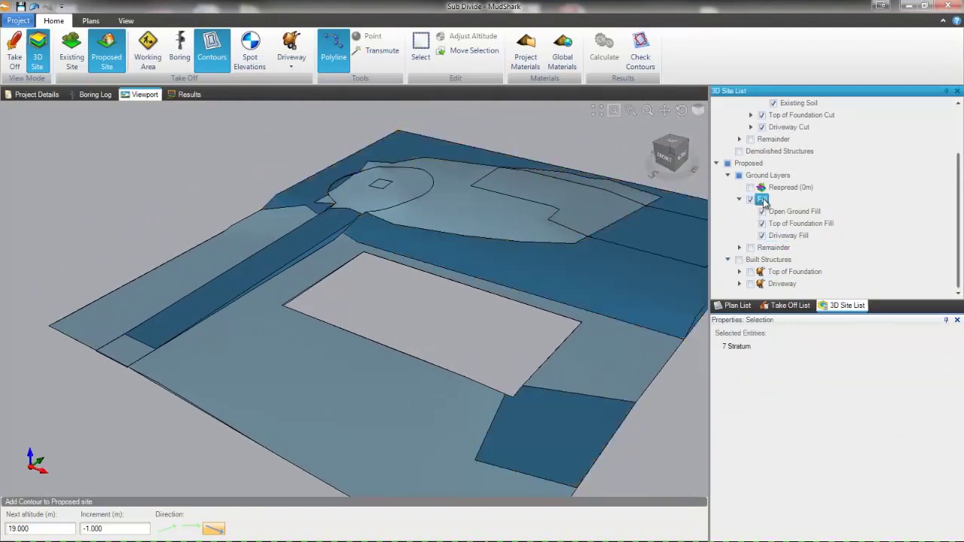
scroll(779, 175, "up", 1)
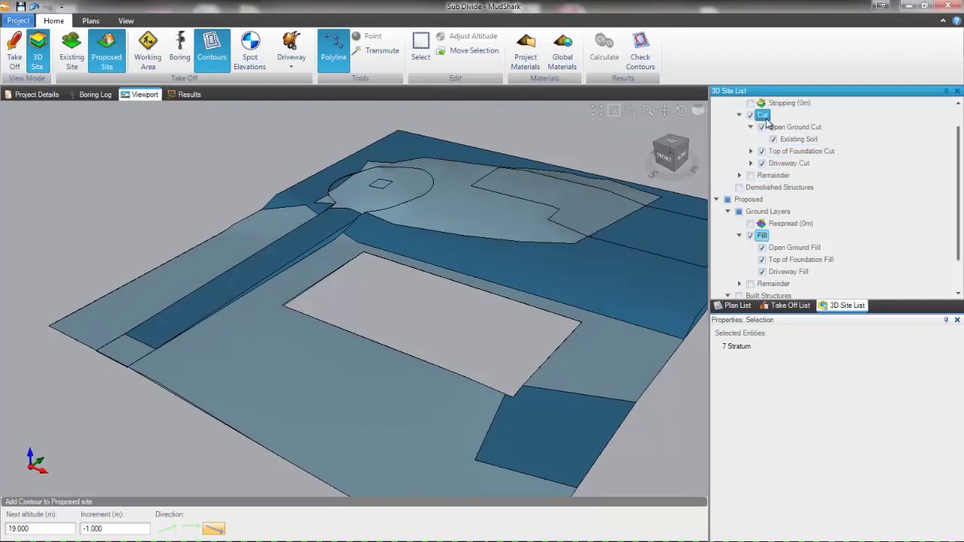
left_click(763, 114)
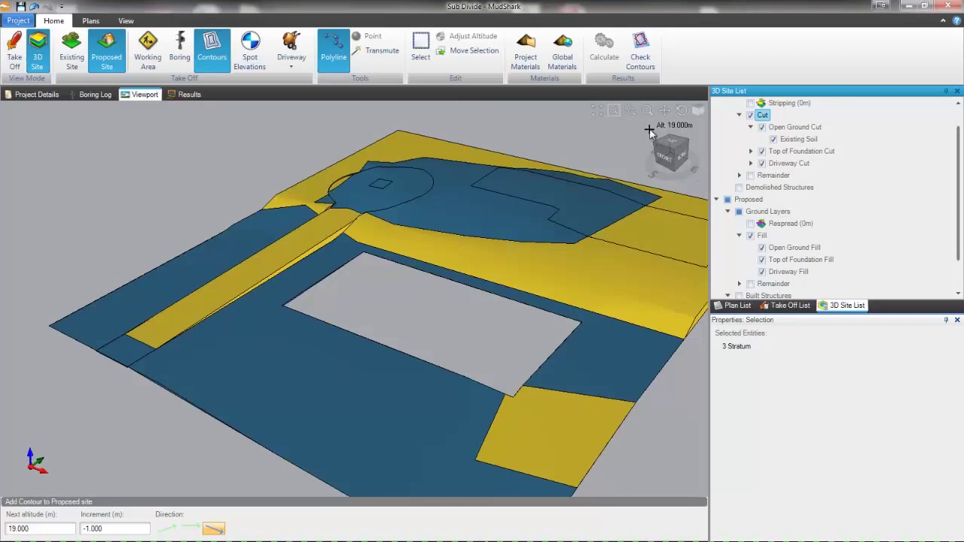
left_click(668, 151)
left_click_drag(656, 135, 660, 156)
left_click(662, 159)
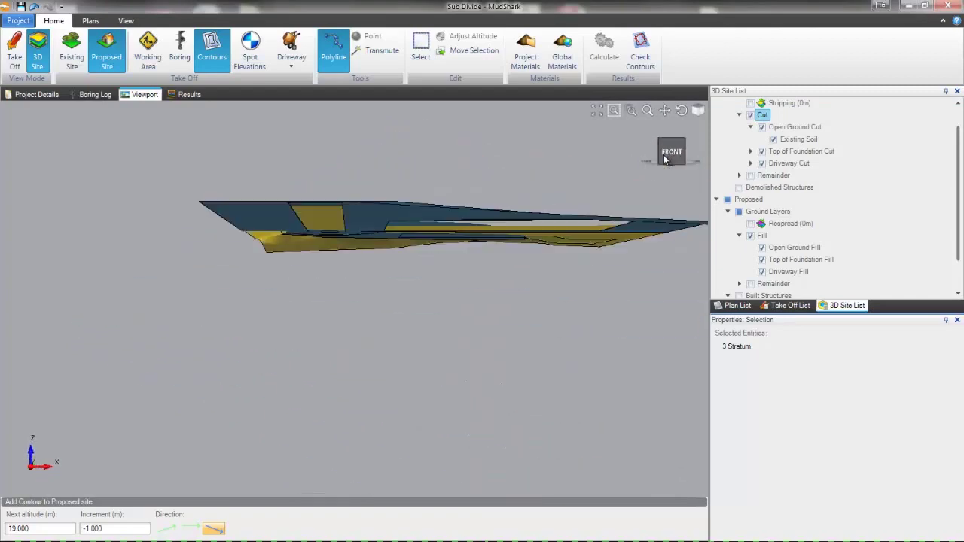
left_click(662, 143)
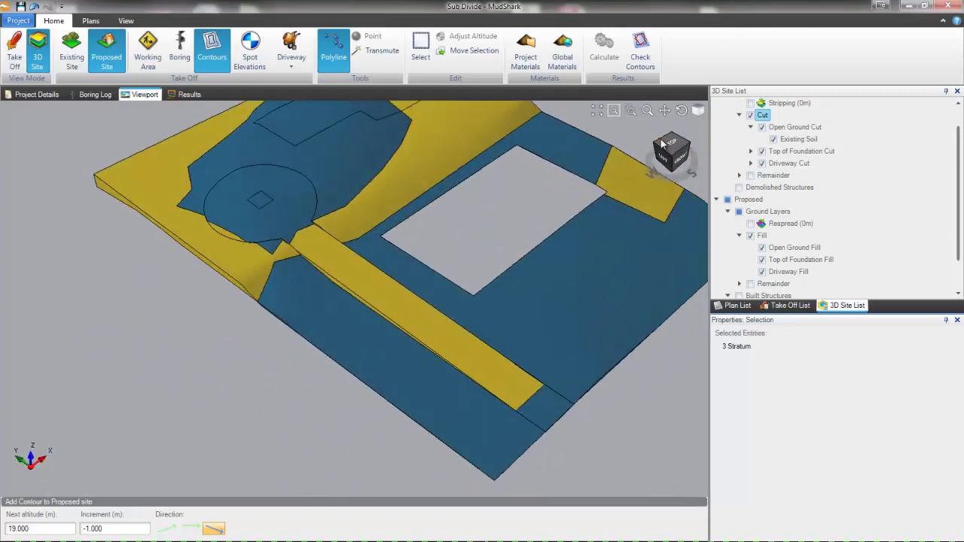
middle_click_drag(437, 178, 418, 253)
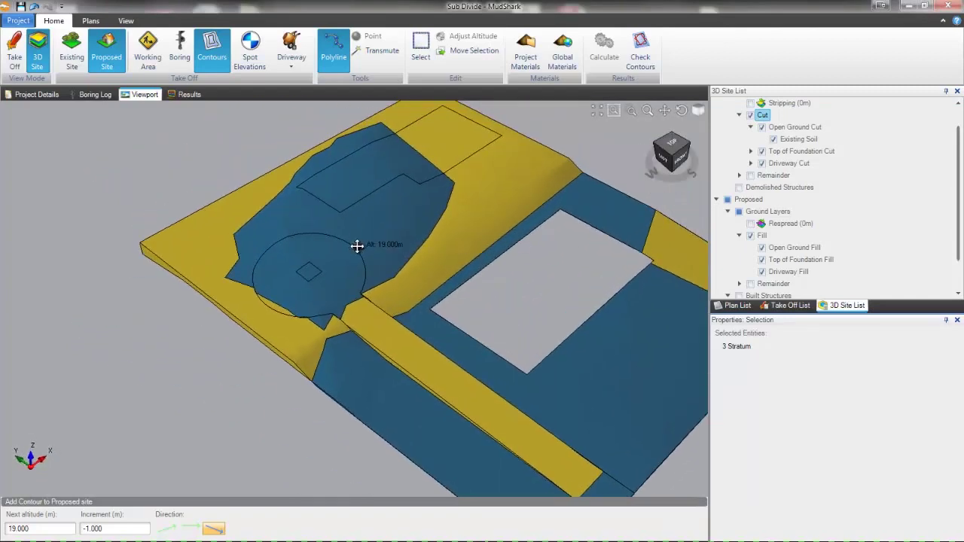
- Show the calculated results in the All Materials format and expand the Top of Foundation cut under Existing Soil
left_click(189, 97)
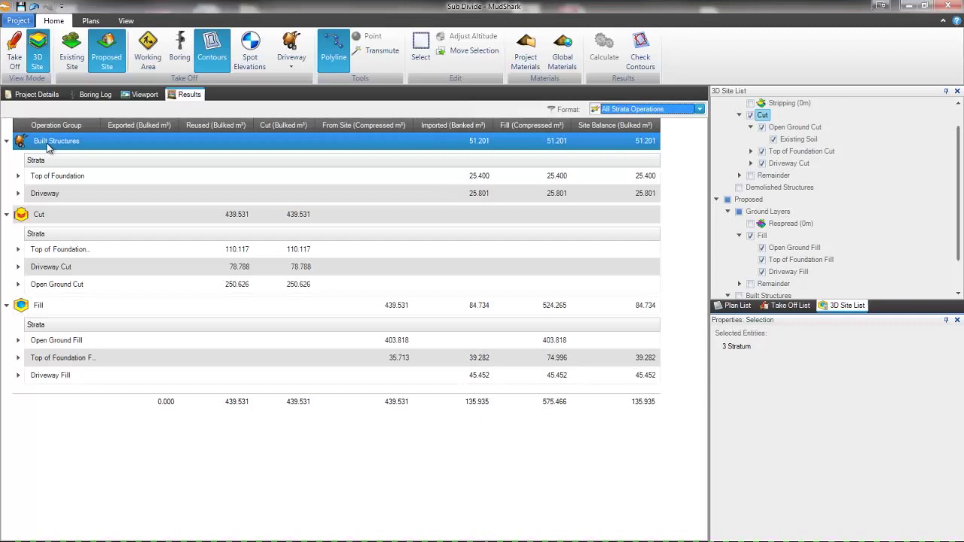
left_click(688, 114)
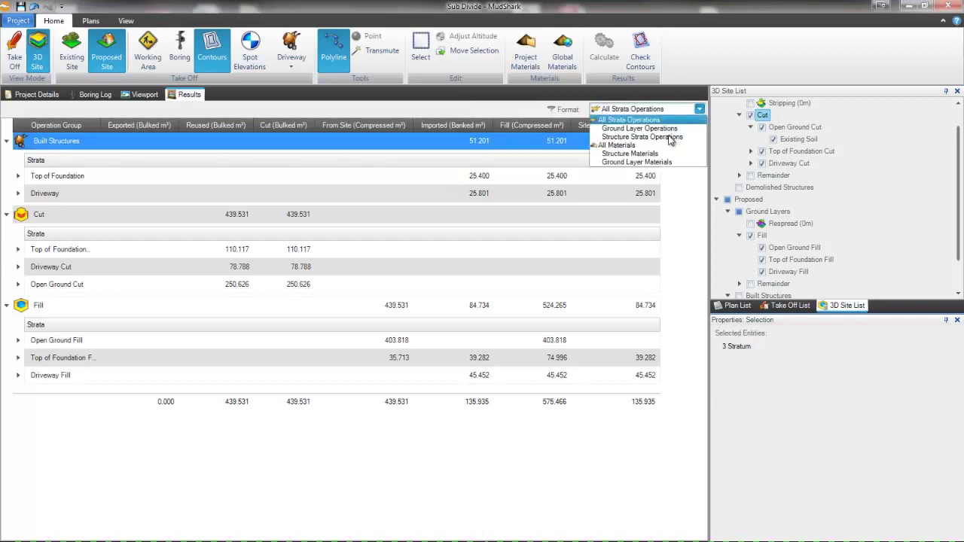
left_click(661, 143)
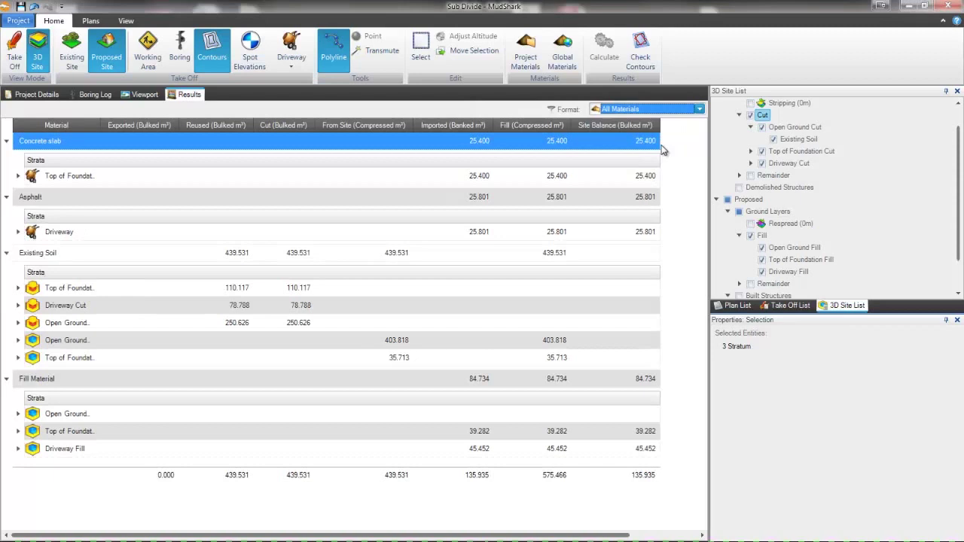
left_click(18, 288)
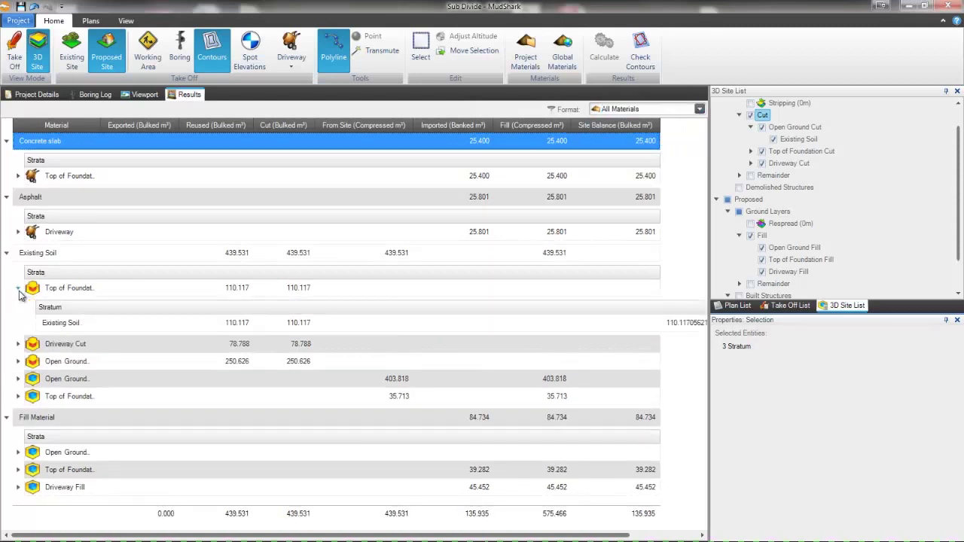
left_click(18, 344)
left_click(18, 344)
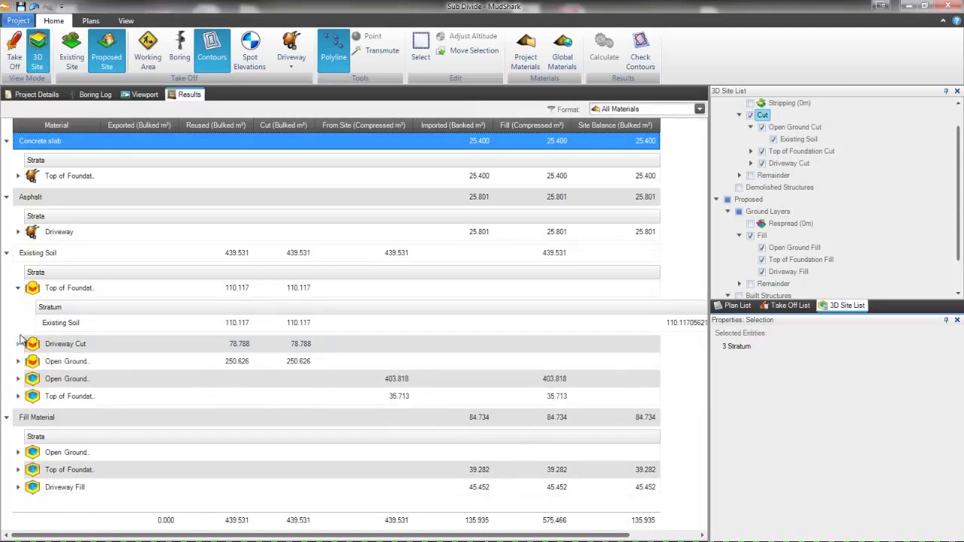
- Collapse the Top of Foundation cut under Existing Soil and export all results to the Excel file Sub Divide.xls in the Results folder
left_click(18, 288)
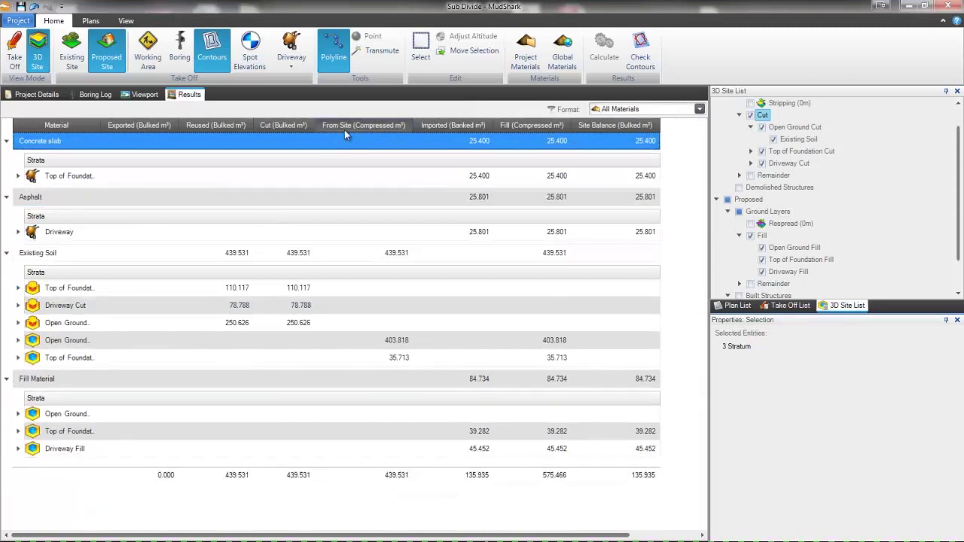
left_click(19, 21)
mouse_move(65, 134)
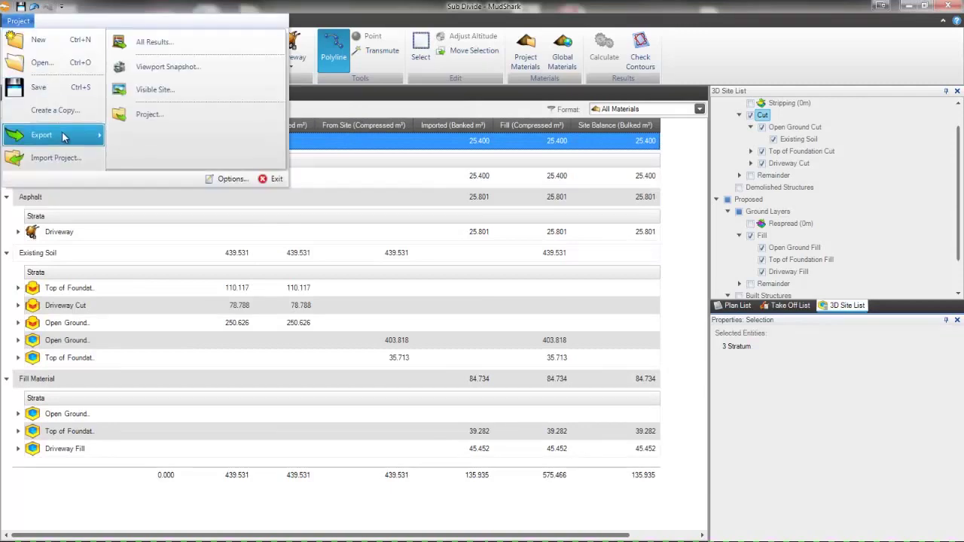
left_click(174, 44)
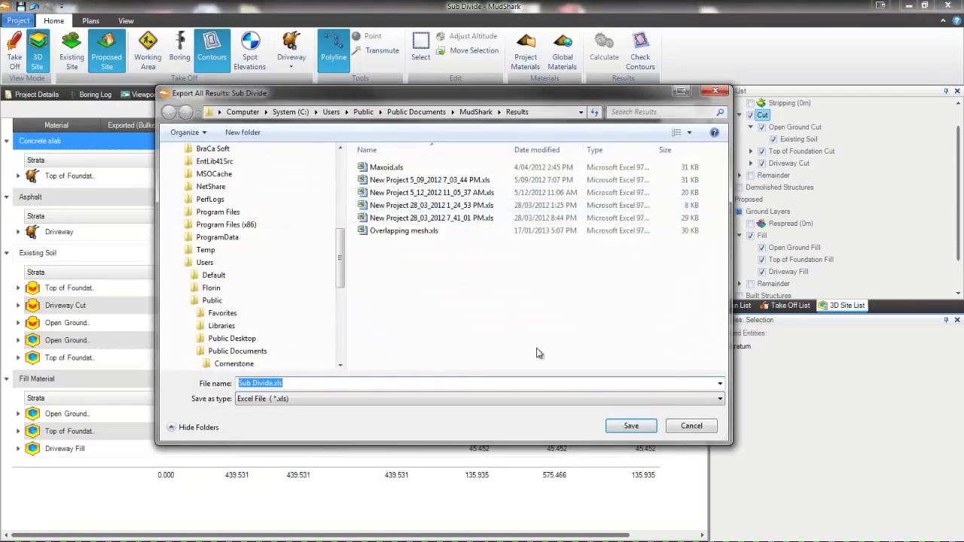
left_click(637, 428)
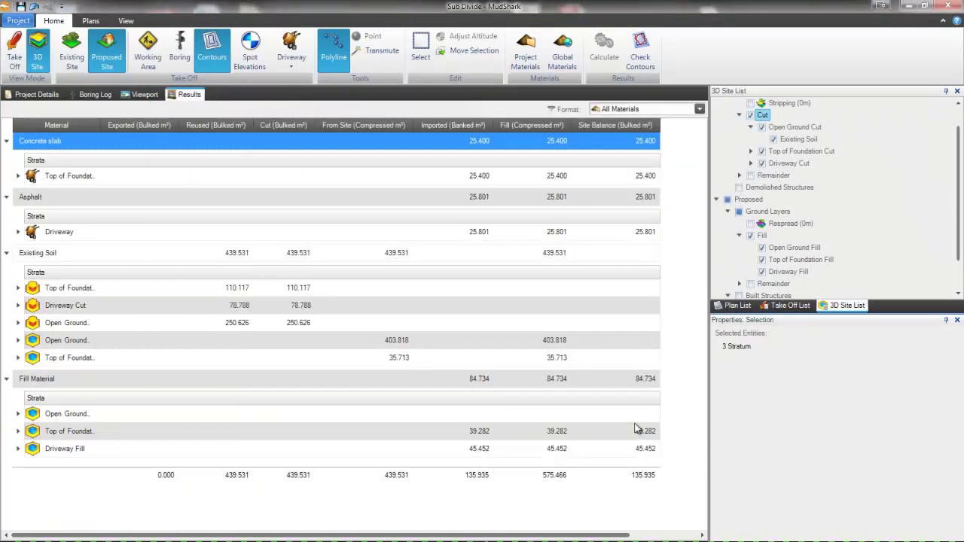
left_click(636, 429)
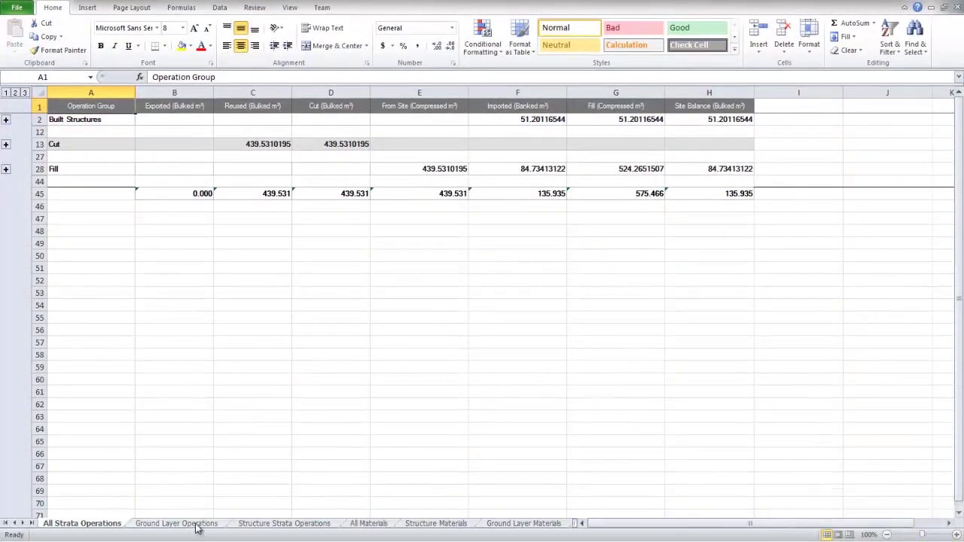
- In the exported Excel workbook, expand Built Structures and Top of Foundation, and review the Structure Materials, Ground Layer Materials, Areas and Perimeters and Structure Thickness Breakdown sheets
left_click(5, 119)
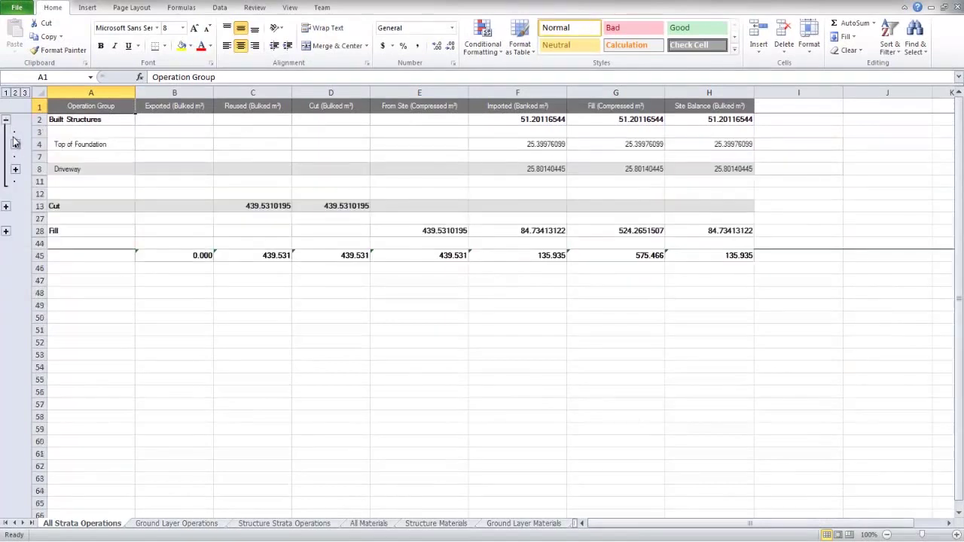
left_click(15, 144)
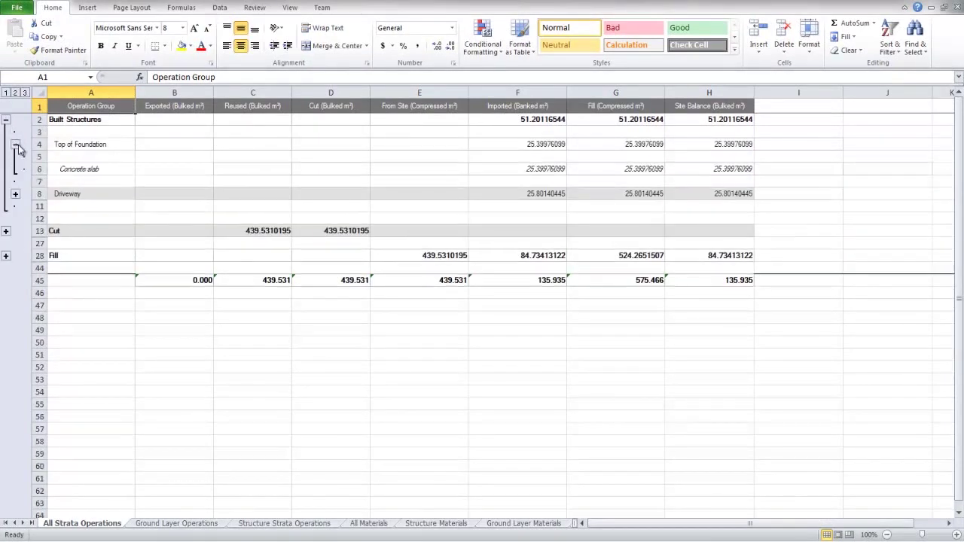
left_click(435, 524)
left_click(497, 523)
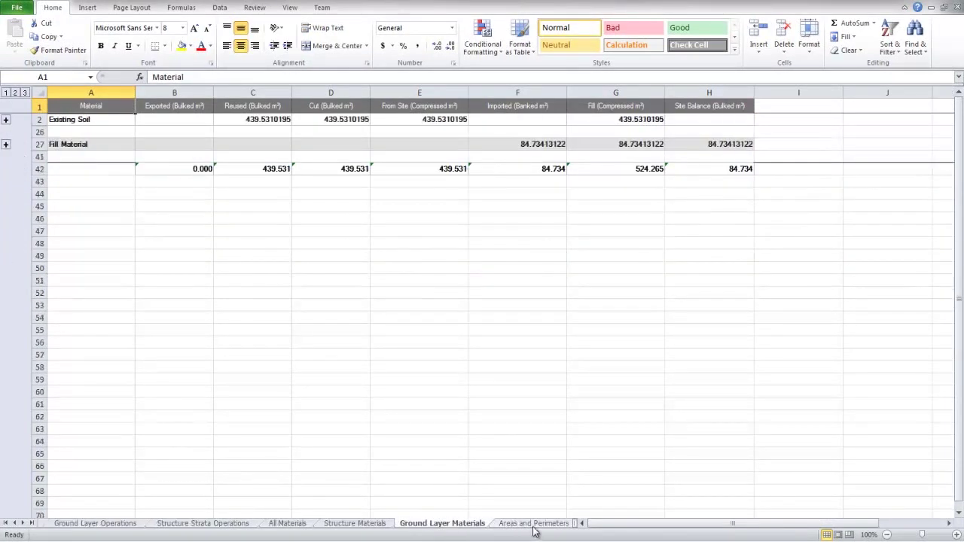
left_click(534, 524)
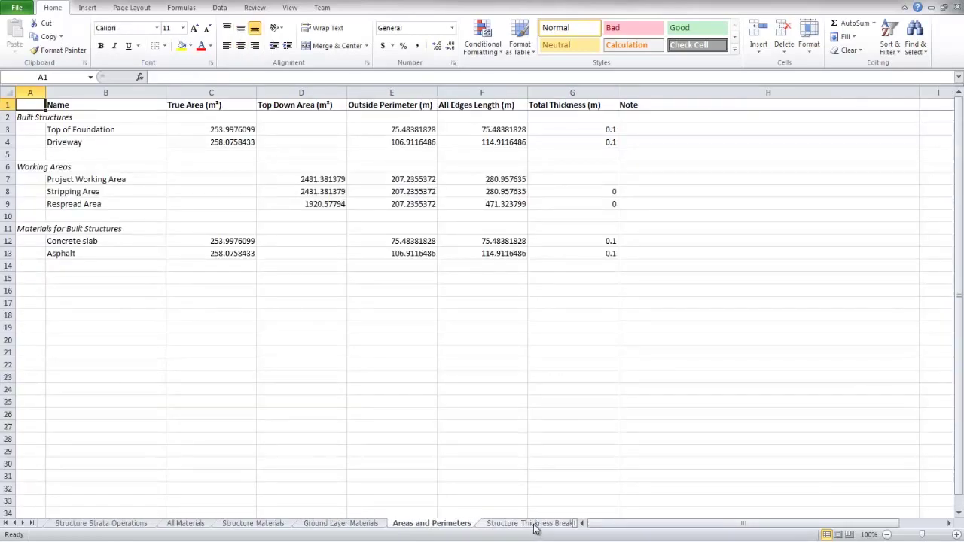
left_click(531, 524)
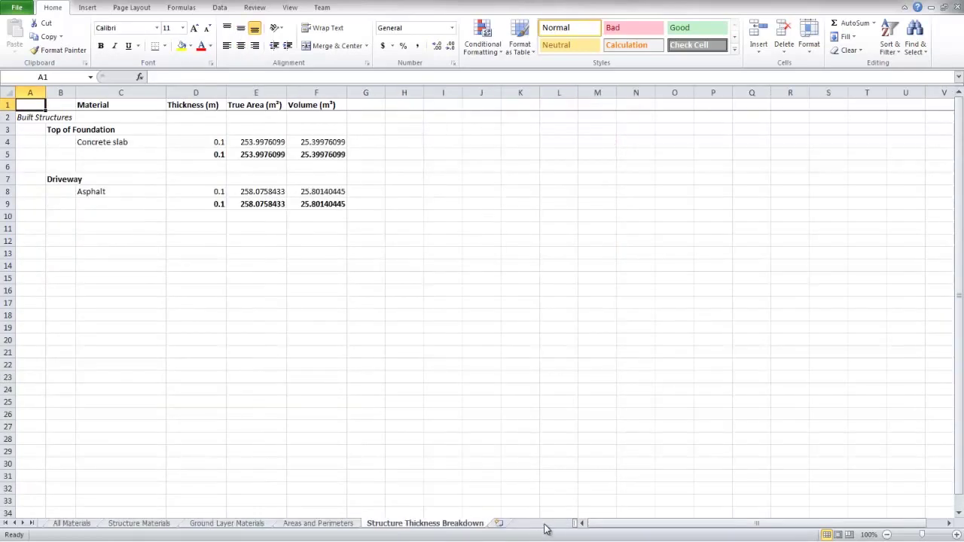